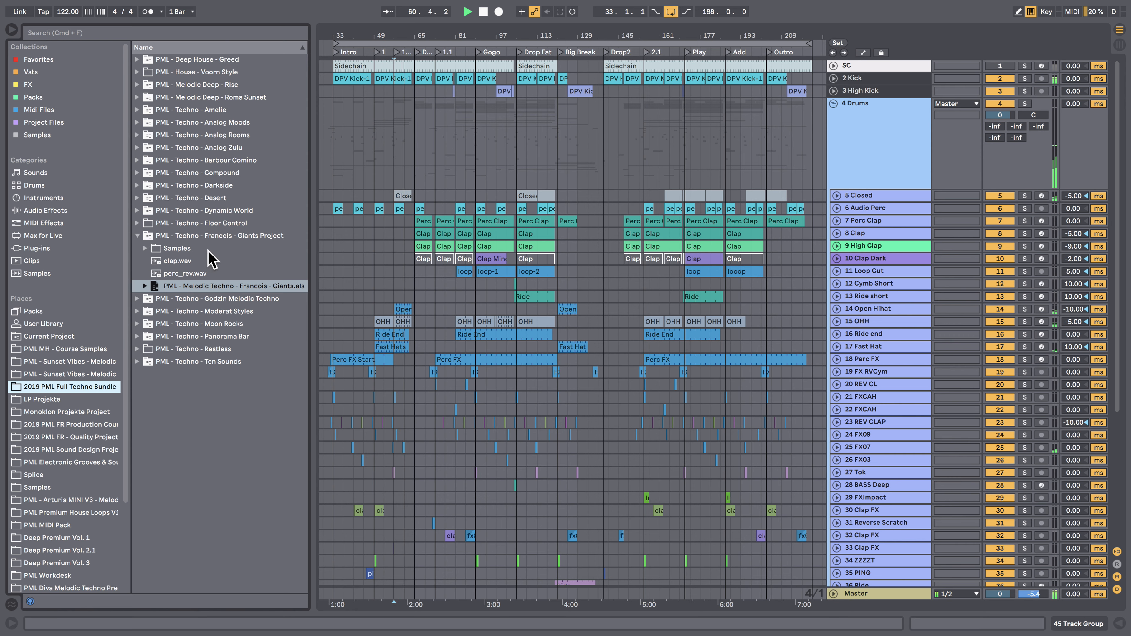
Select the PML - Melodic Techno - Francois - Giants.als set inside its project folder in the browser.
click(217, 238)
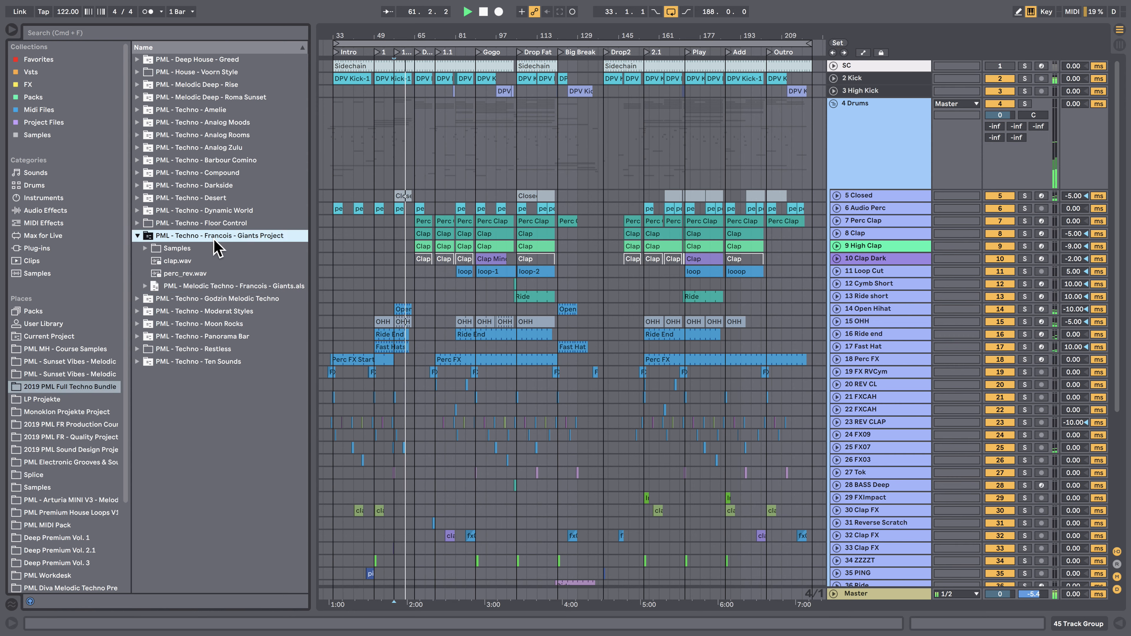
click(266, 288)
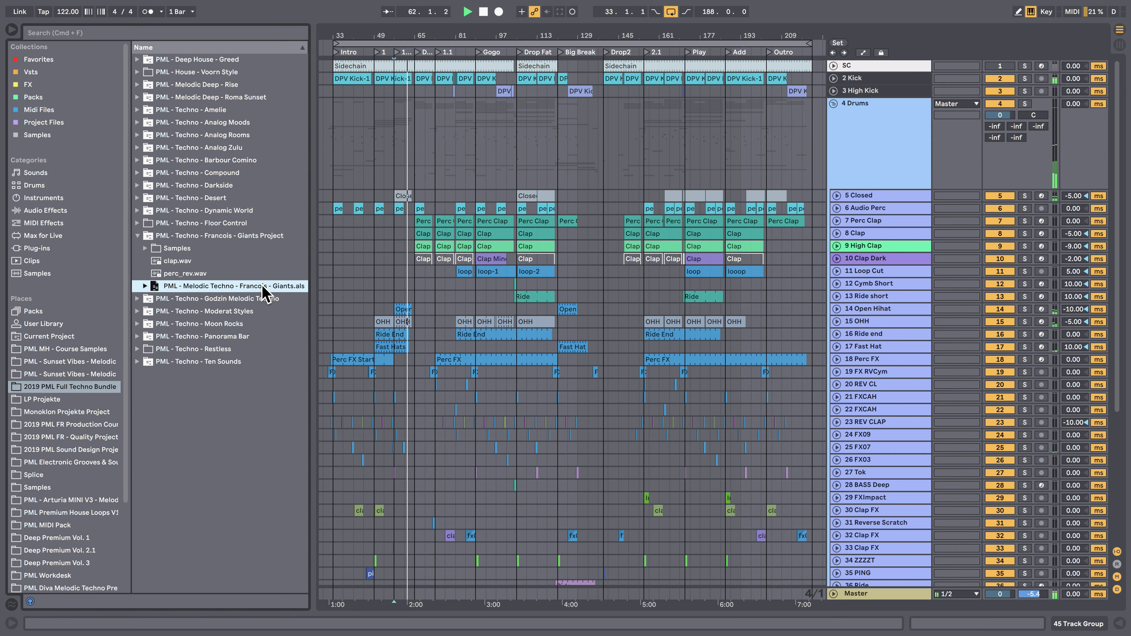
Fold the 4 Drums group and expand the 43 Bass Preda Sub alt1 track.
click(833, 104)
drag(410, 35, 445, 73)
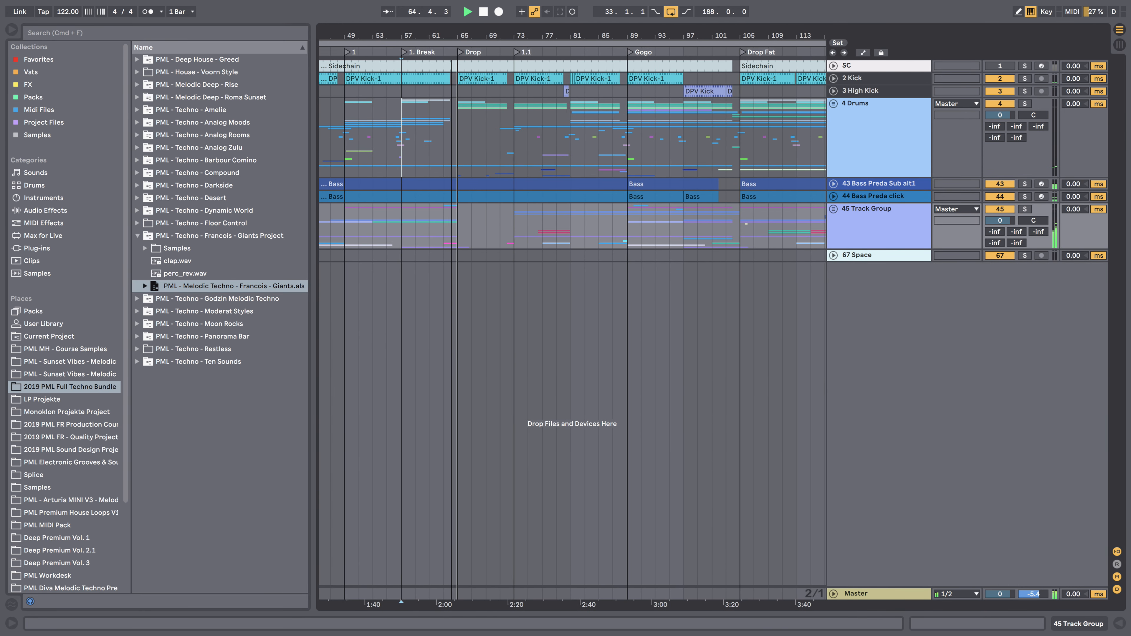
click(833, 184)
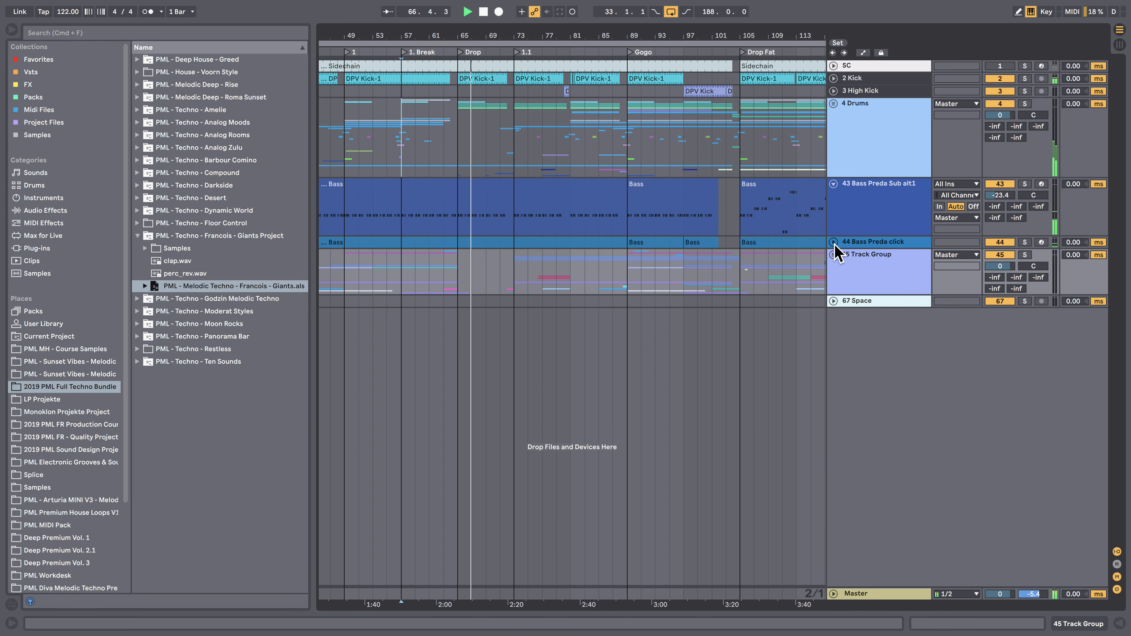
Unfold the 4 Drums group and expand its 41 REV BLOP and 37 FXTOMS tracks.
click(834, 104)
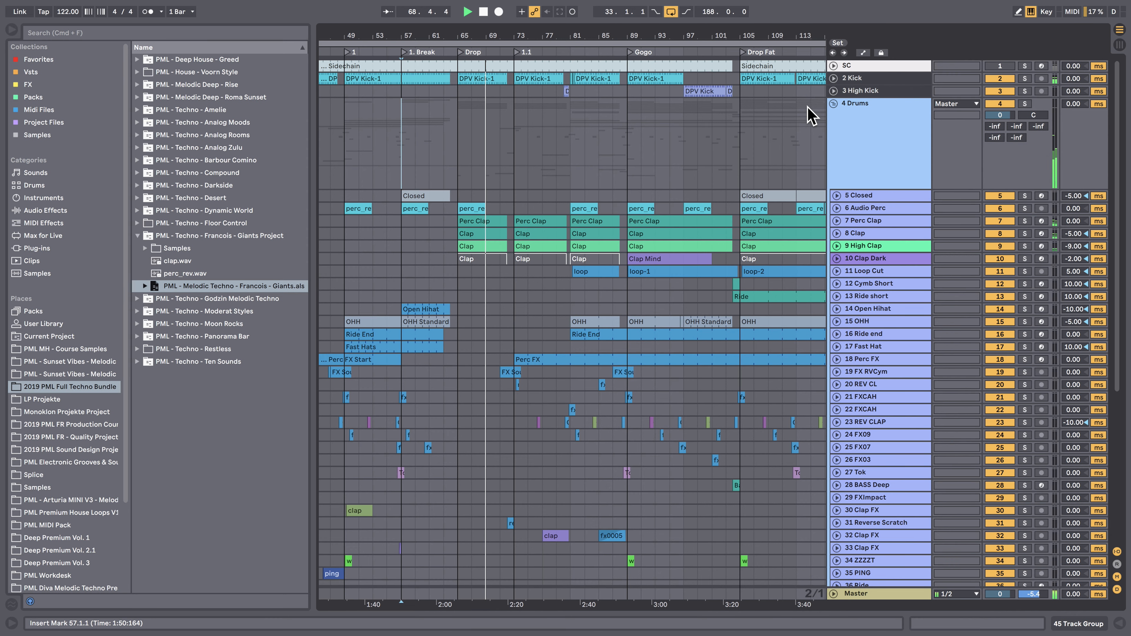
scroll(719, 209, down, 8)
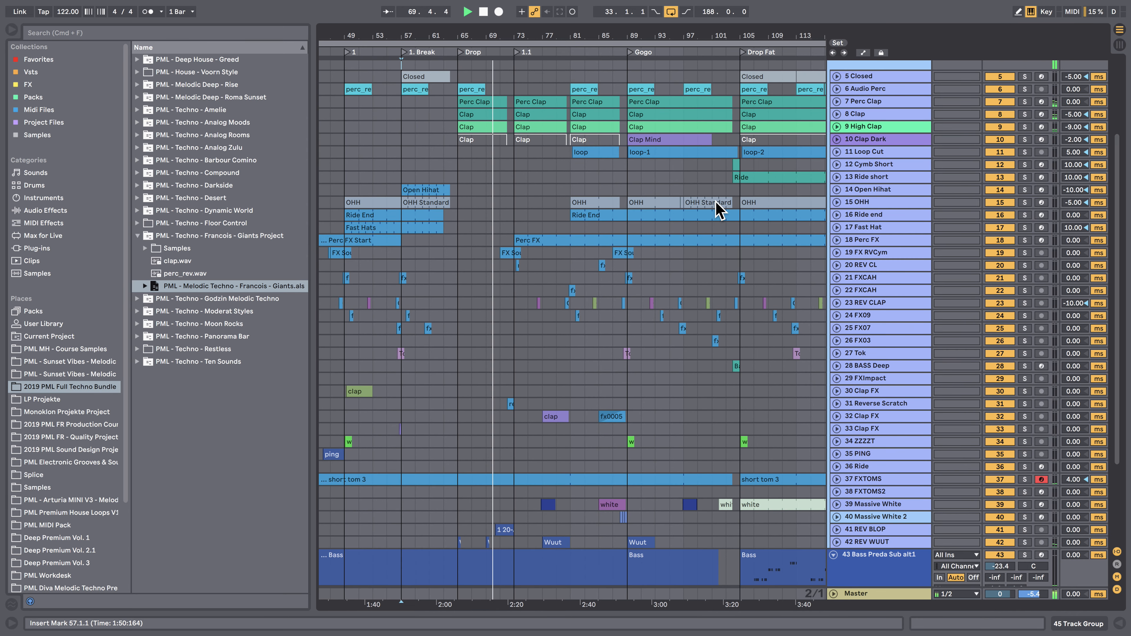
click(836, 503)
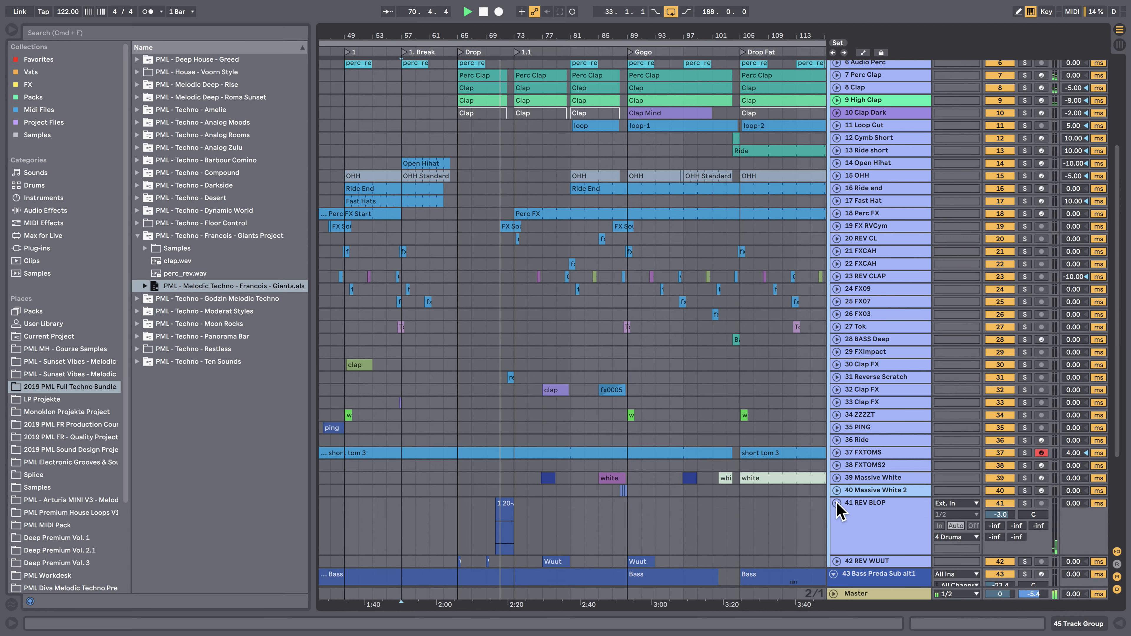
scroll(810, 447, down, 3)
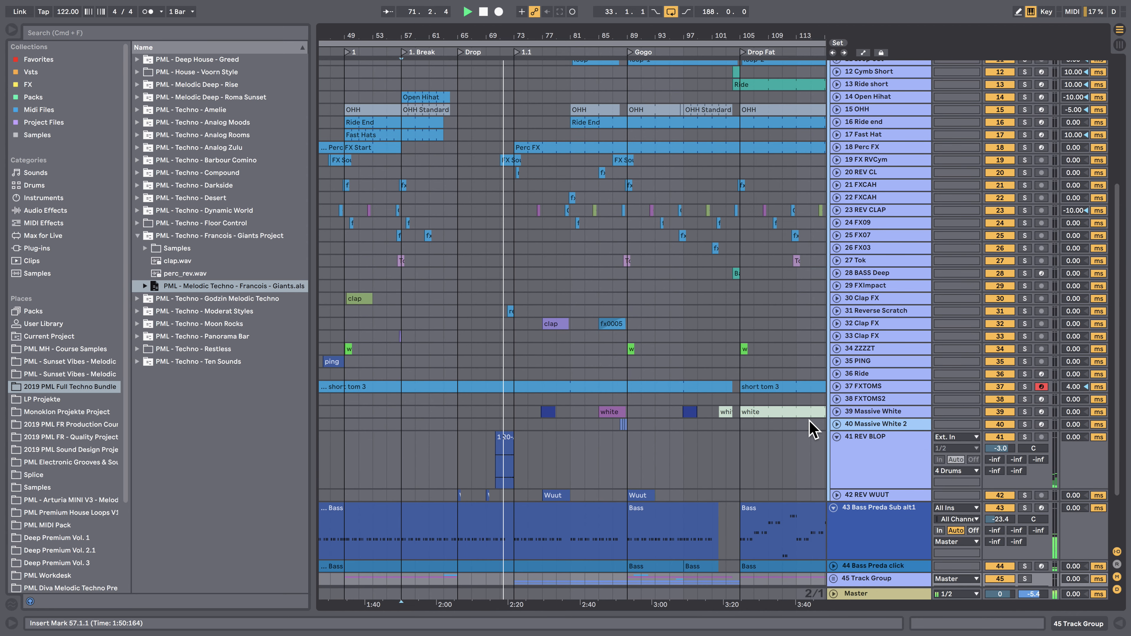
click(836, 386)
scroll(796, 384, down, 3)
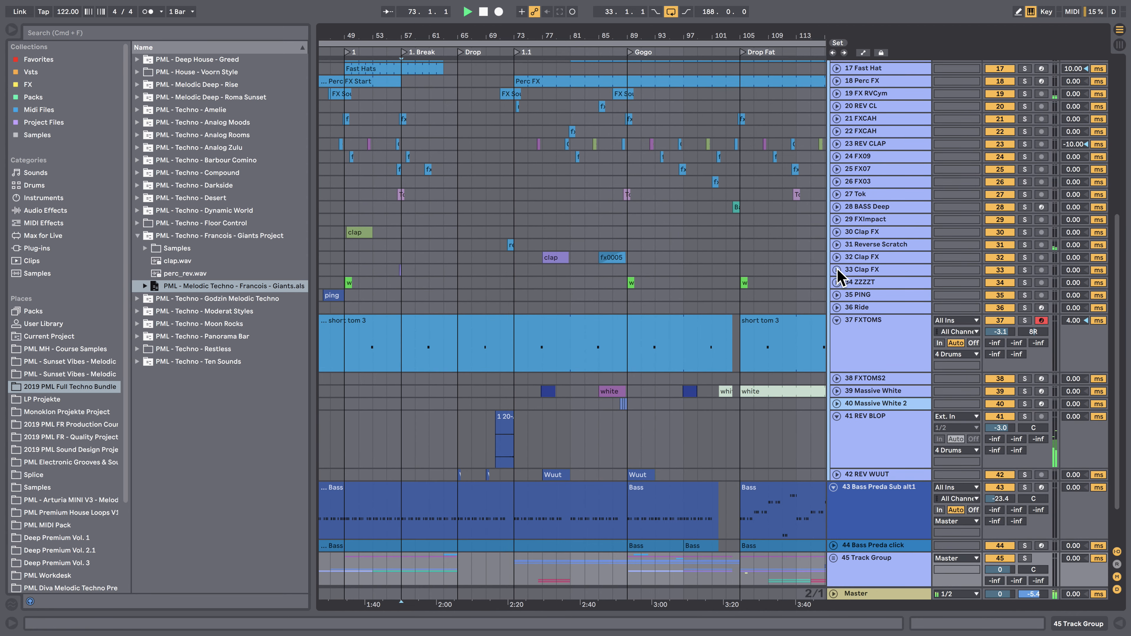
Expand the 18 Perc FX track and show its device chain.
scroll(758, 313, up, 7)
scroll(740, 329, up, 4)
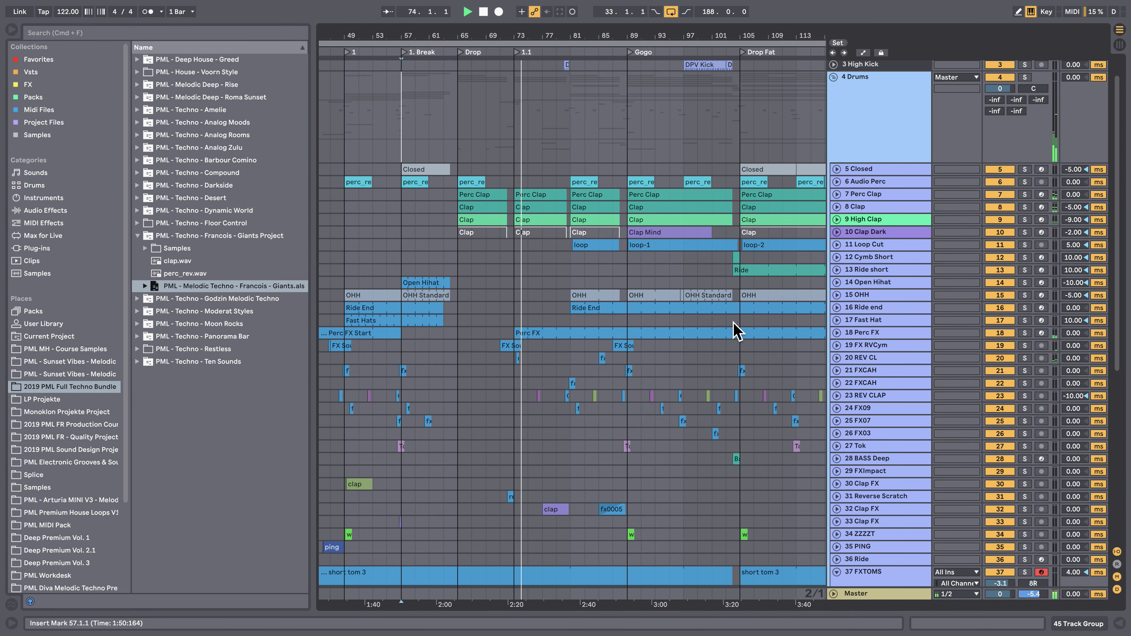
scroll(859, 122, up, 1)
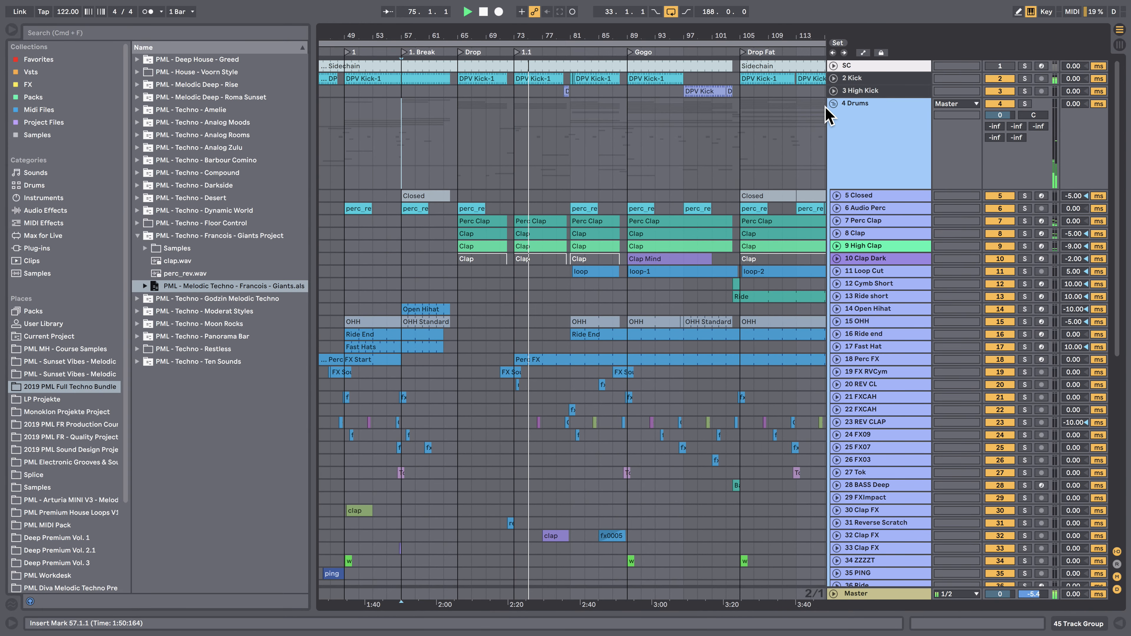
click(837, 360)
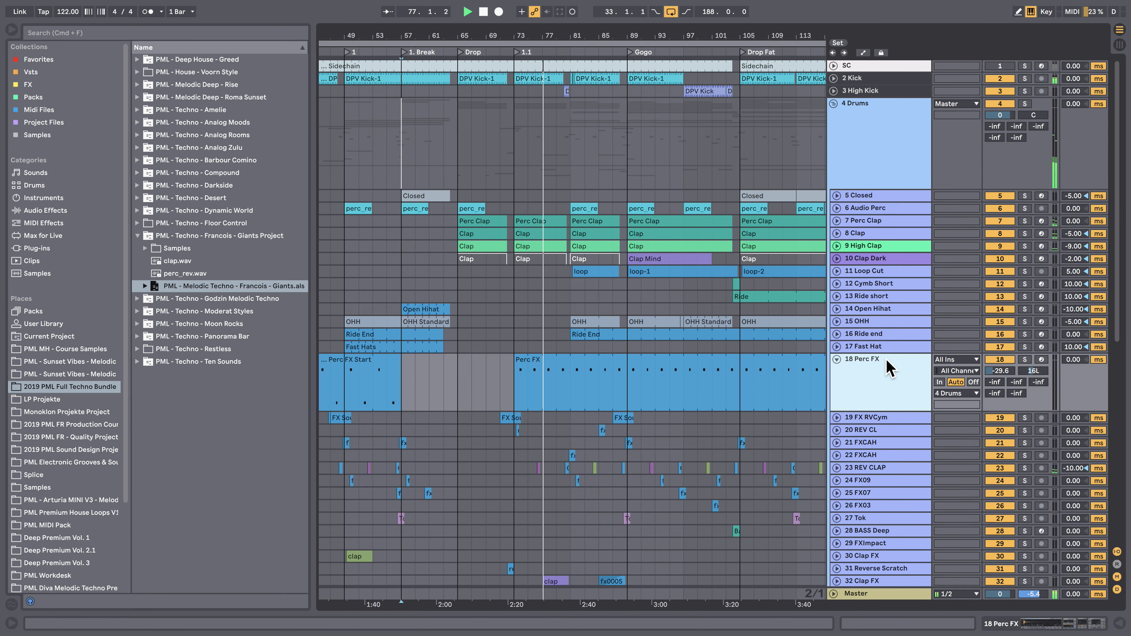
double_click(877, 369)
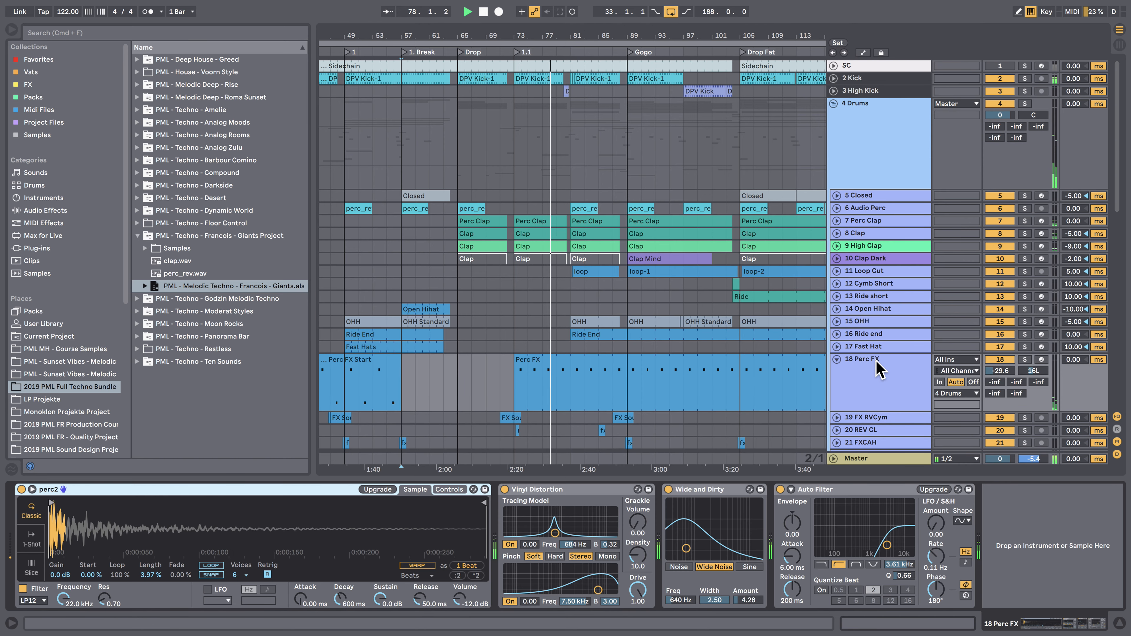
Fold the 4 Drums group and unfold the 45 Track Group to show its tracks.
click(833, 104)
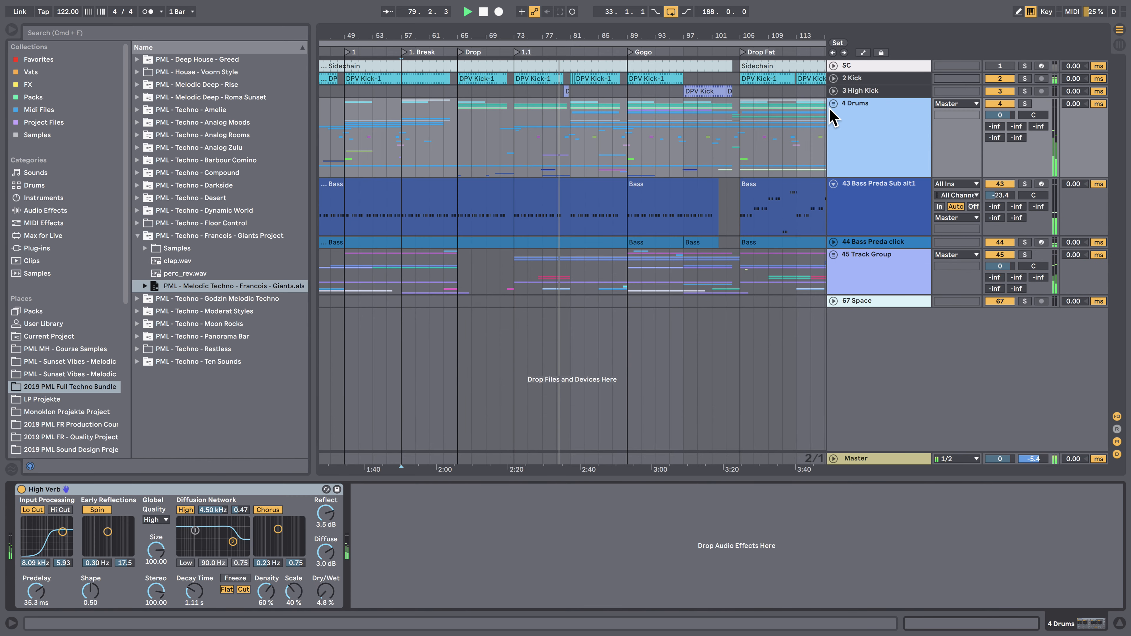
click(833, 255)
scroll(807, 281, down, 5)
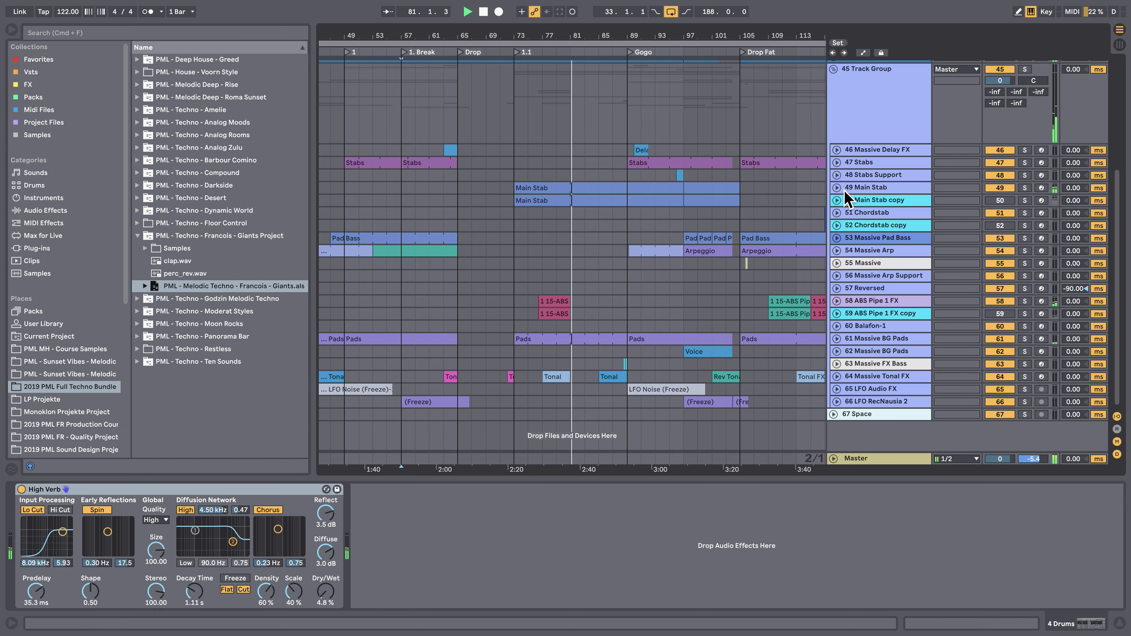
Expand the 49 Main Stab track and inspect the notes of its Main Stab clip, then its device chain.
click(836, 188)
click(872, 189)
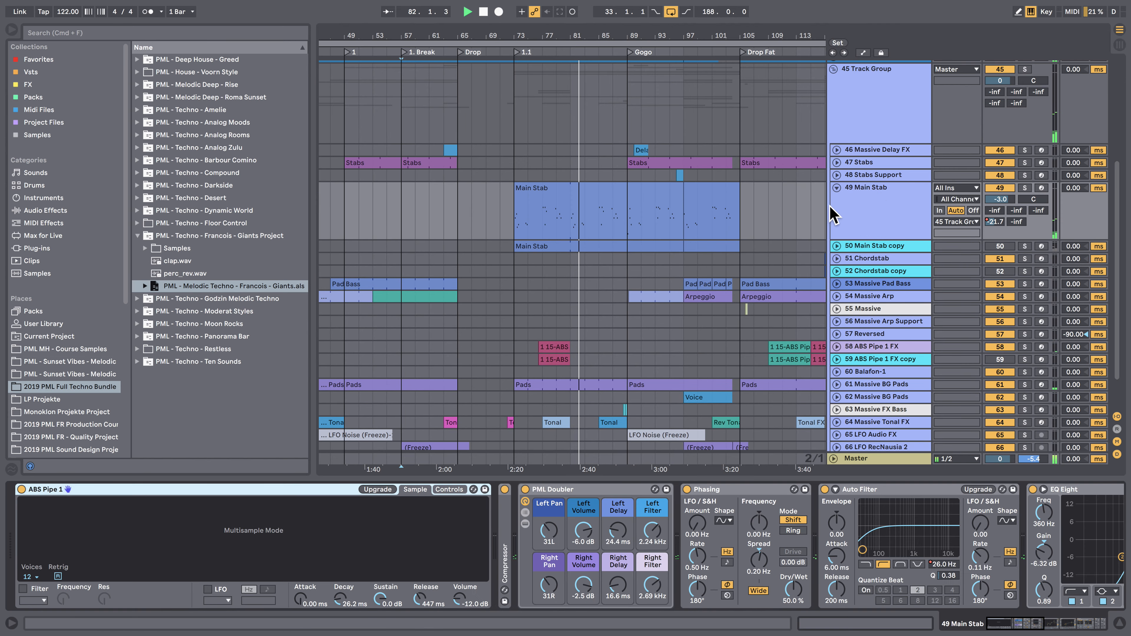
double_click(578, 197)
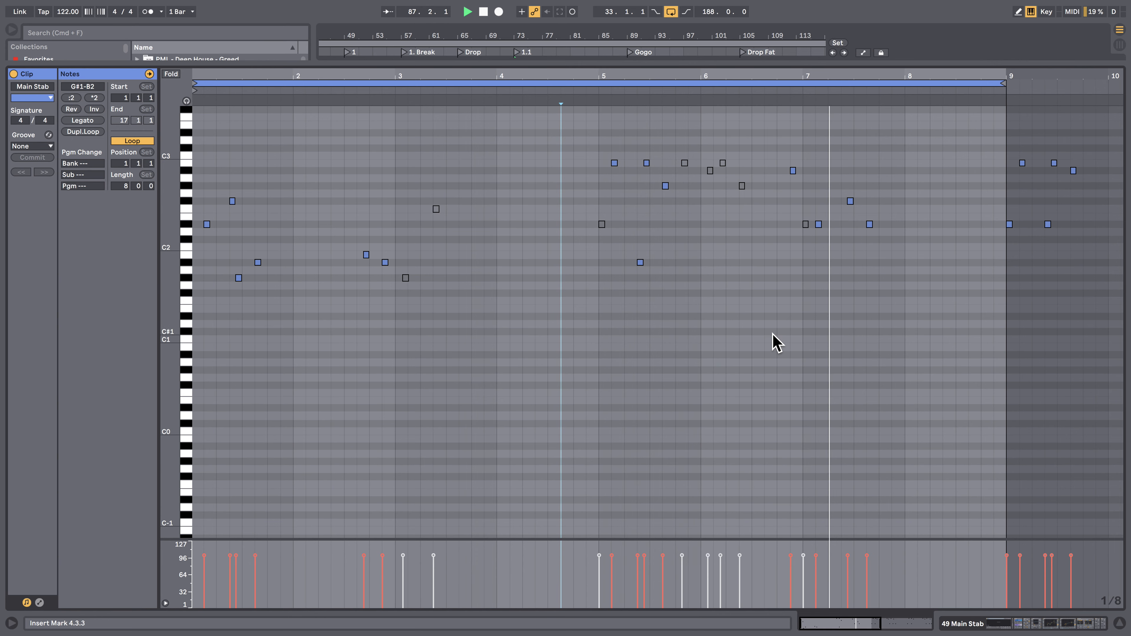
click(1038, 623)
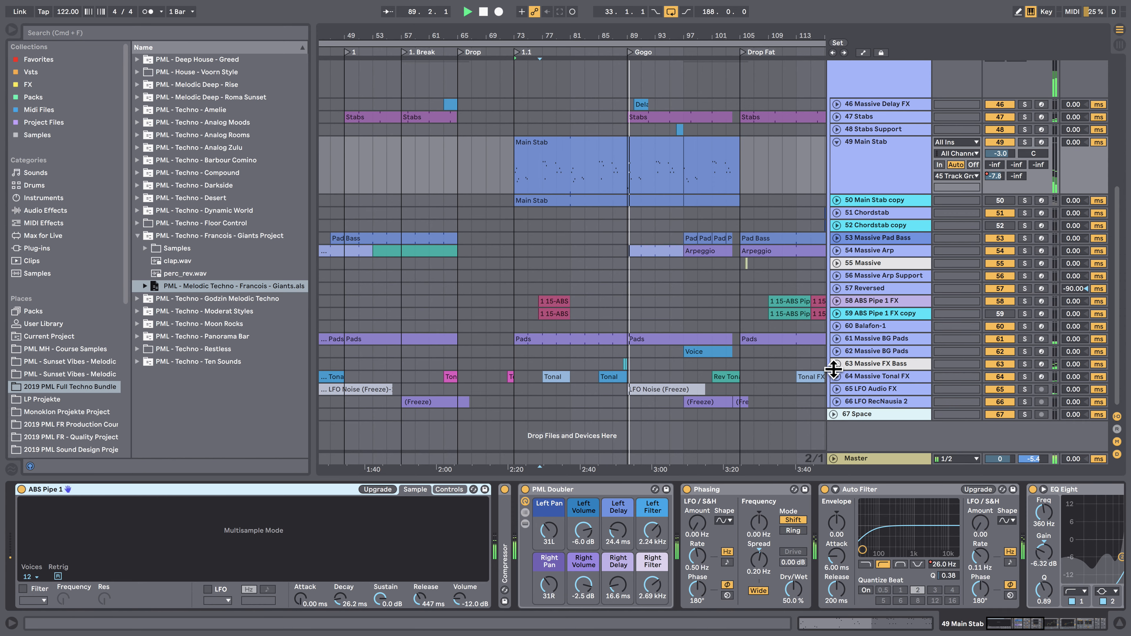
Expand the 54 Massive Arp track, examine its unnamed clip's notes and device chain in the Gogo section, and hide the detail view.
click(841, 256)
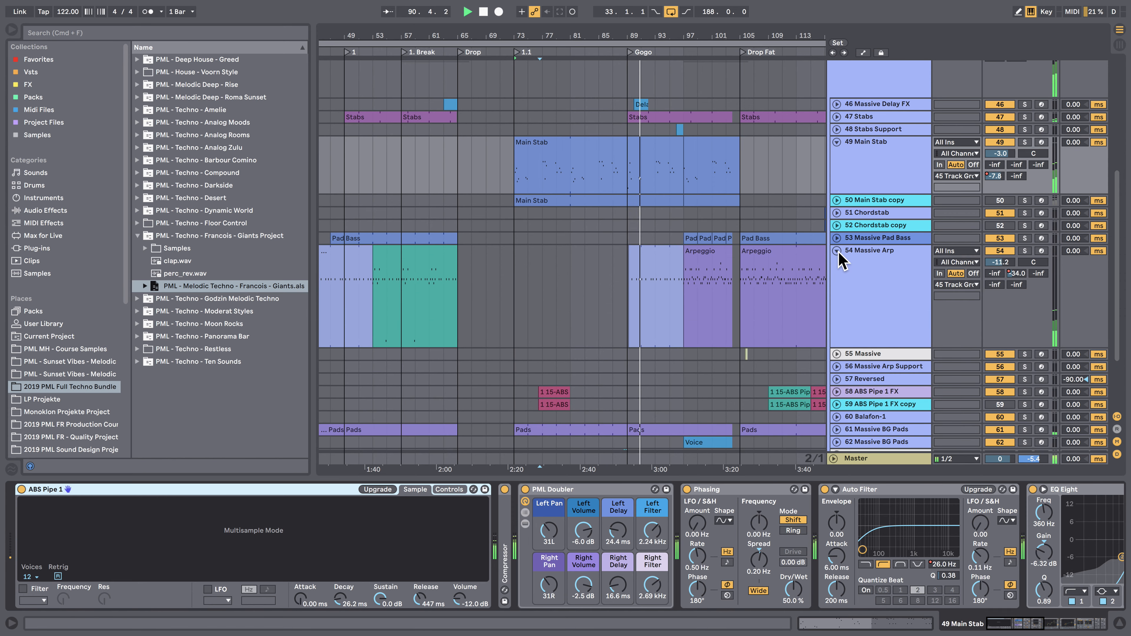
double_click(668, 253)
click(702, 263)
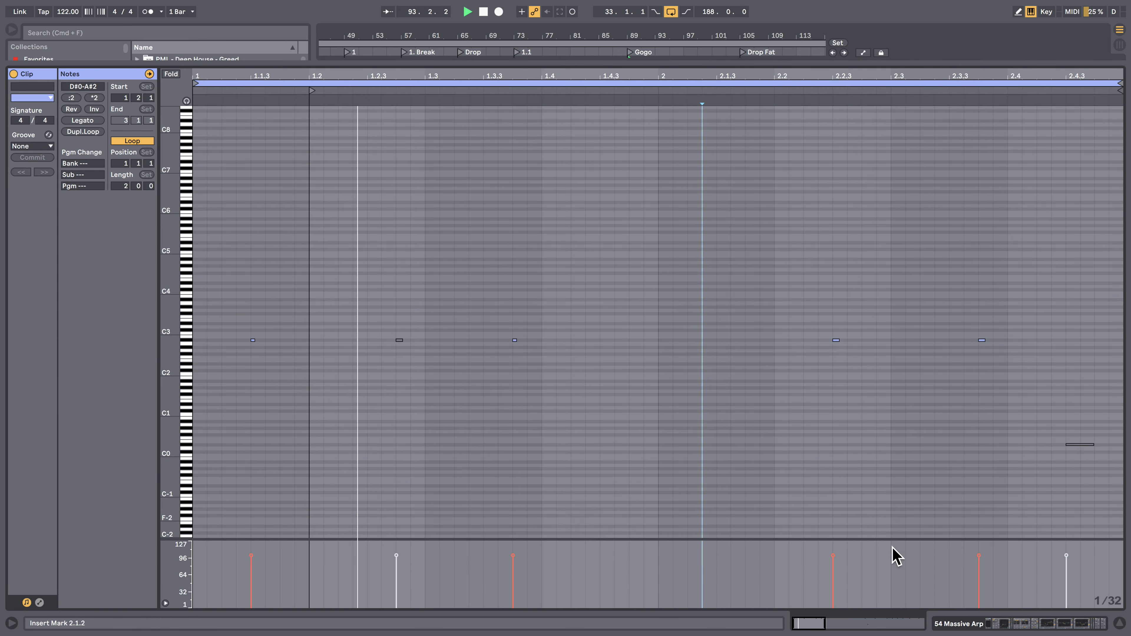
click(958, 622)
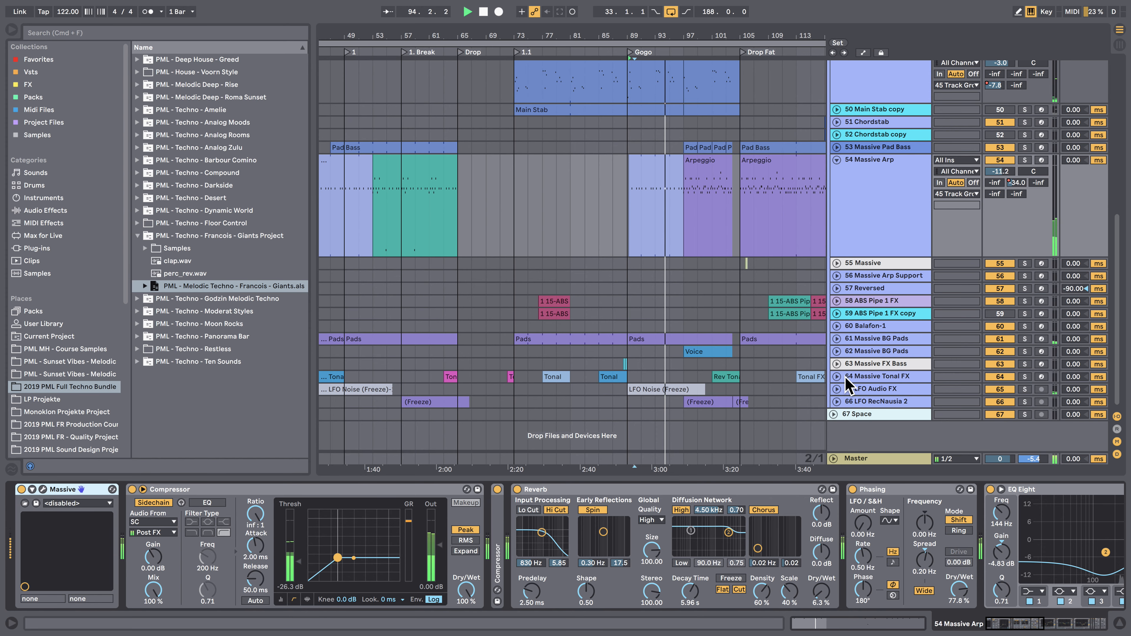
click(1119, 622)
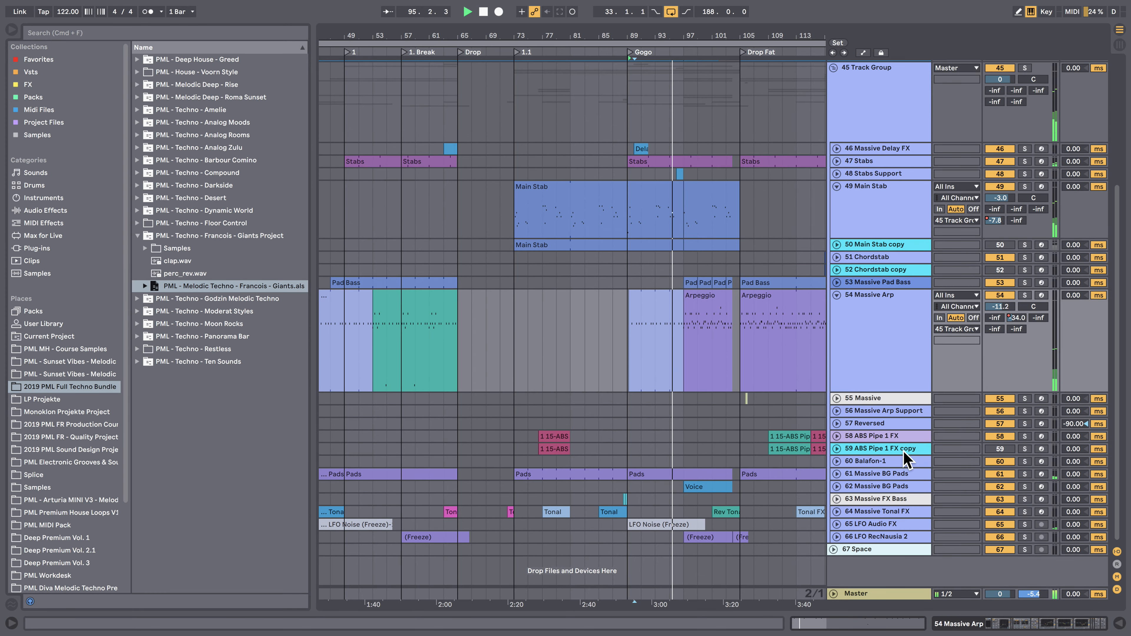
Expand the 62 Massive BG Pads track and inspect its Voice clip's notes and its device chain.
click(836, 486)
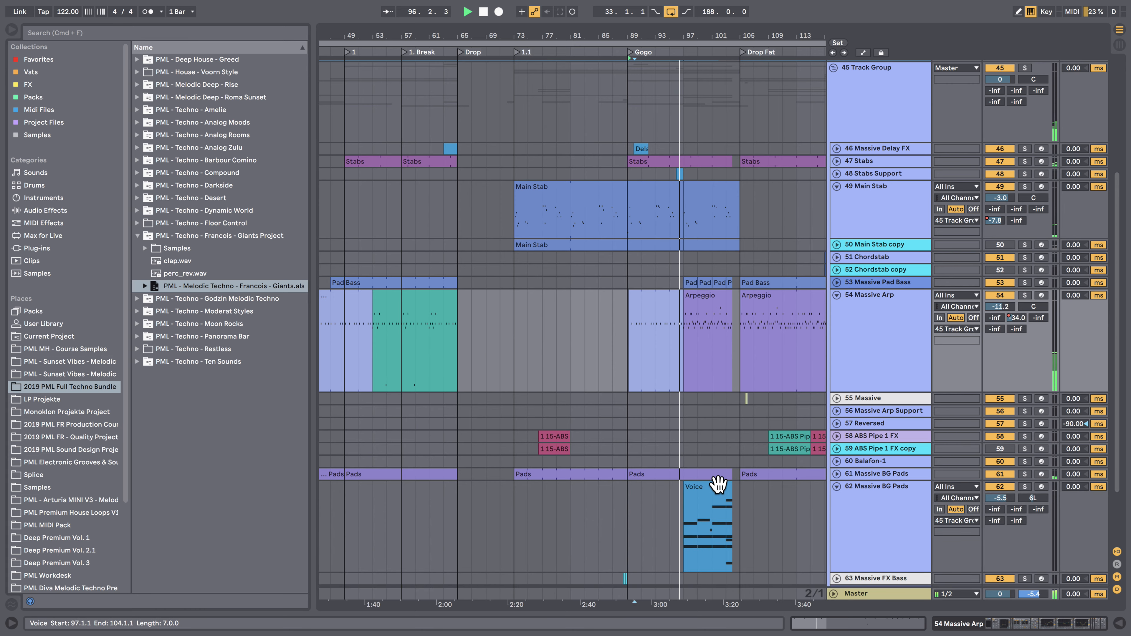
double_click(722, 485)
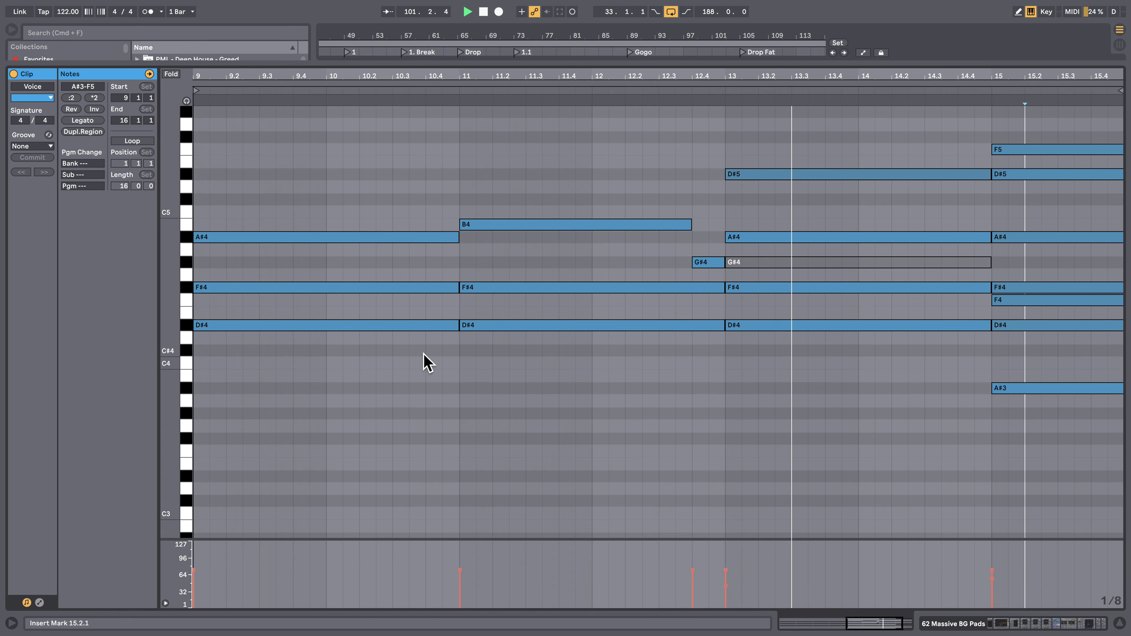
click(992, 625)
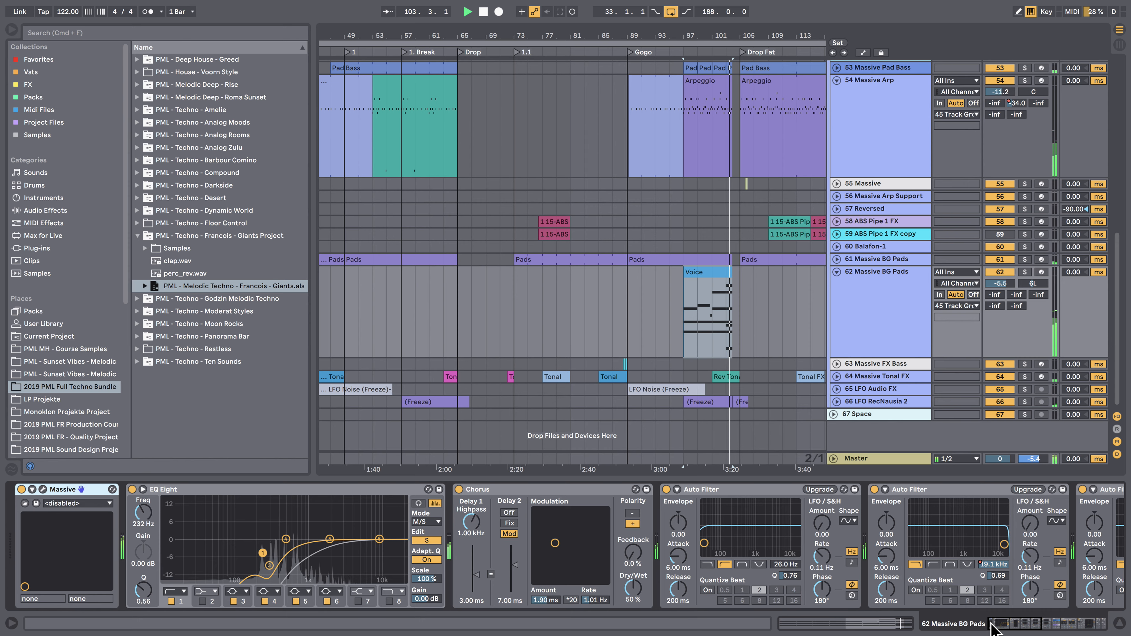
Expand the 55 Massive track at Drop Fat and inspect its Arp clip's notes and its device chain.
drag(748, 39, 709, 235)
scroll(710, 230, up, 5)
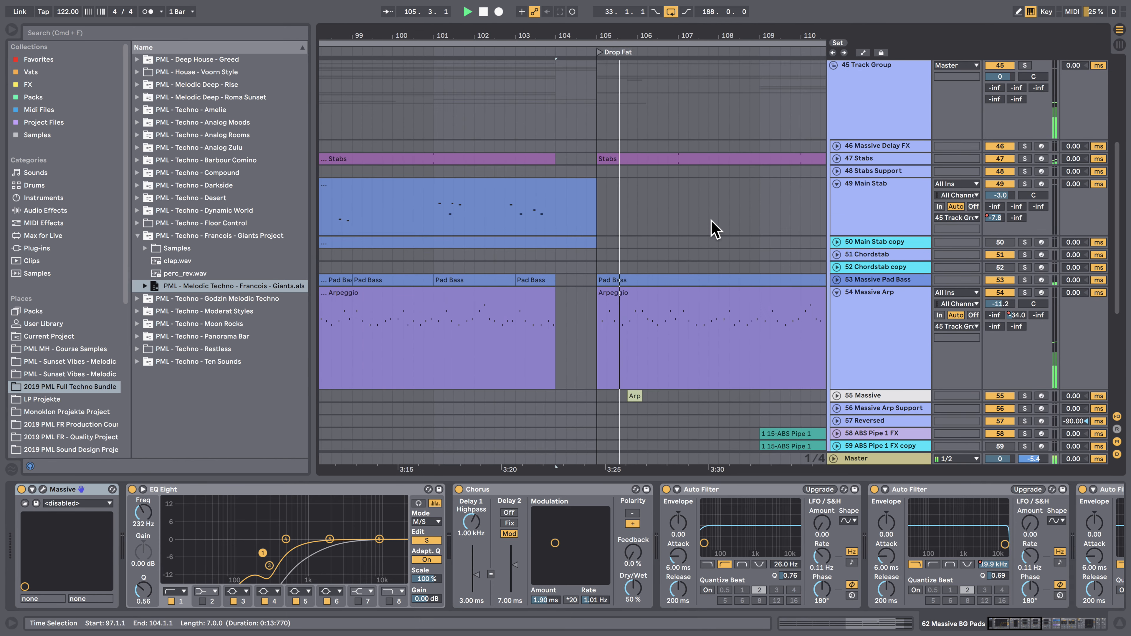
scroll(714, 229, down, 5)
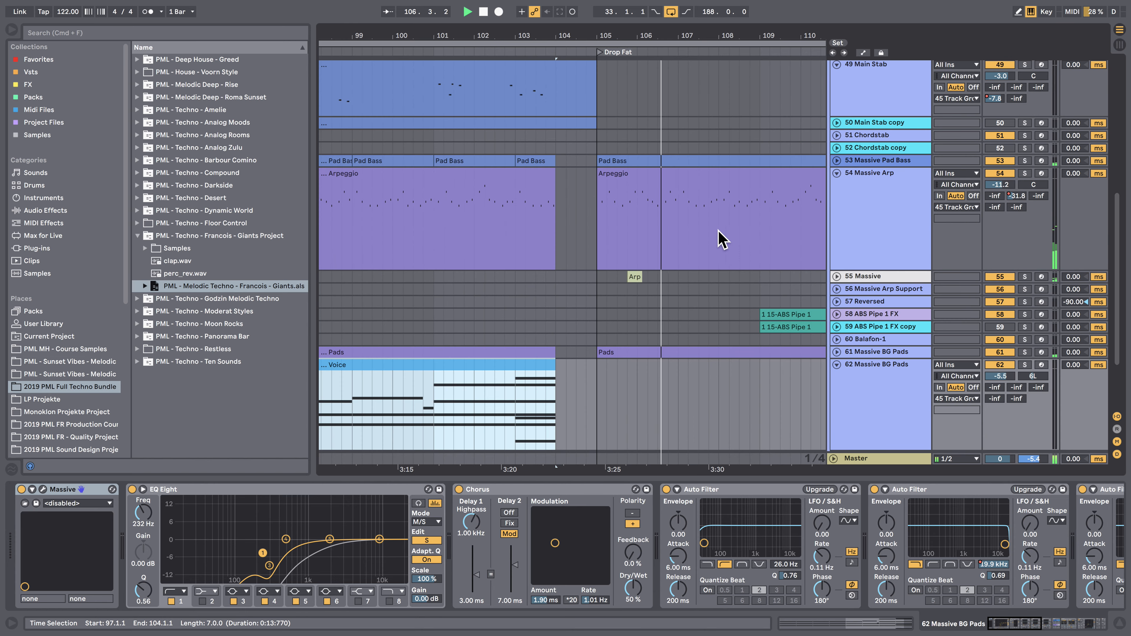
click(837, 276)
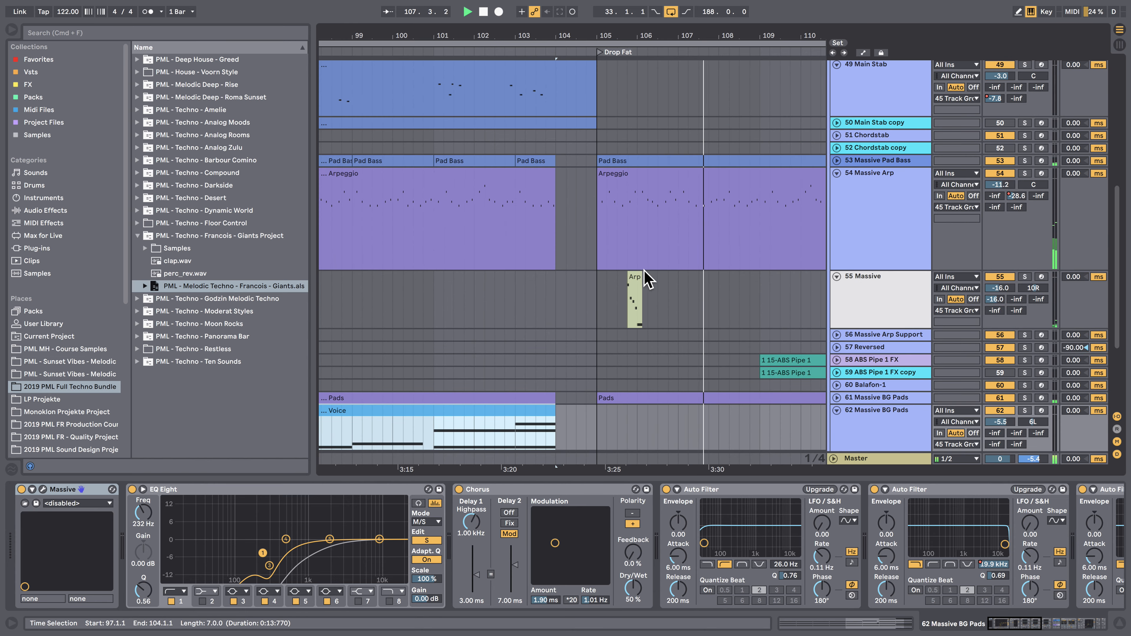
double_click(634, 281)
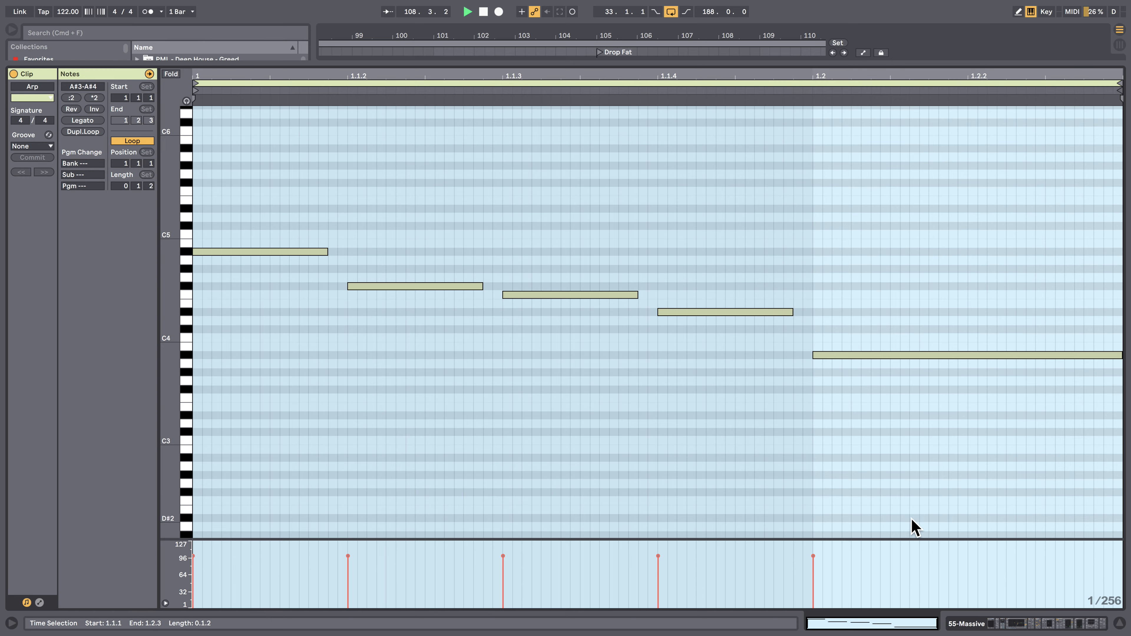
click(1016, 622)
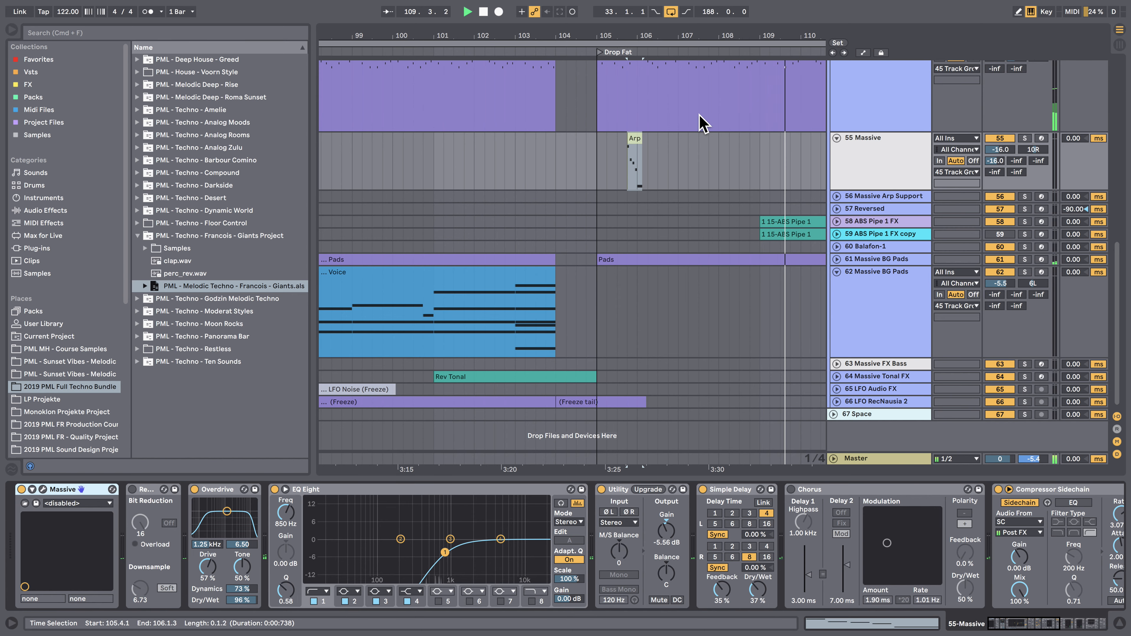
Expand the 58 ABS Pipe 1 FX track and examine its pink clip's notes before Big Break and its device chain.
drag(684, 40, 460, 8)
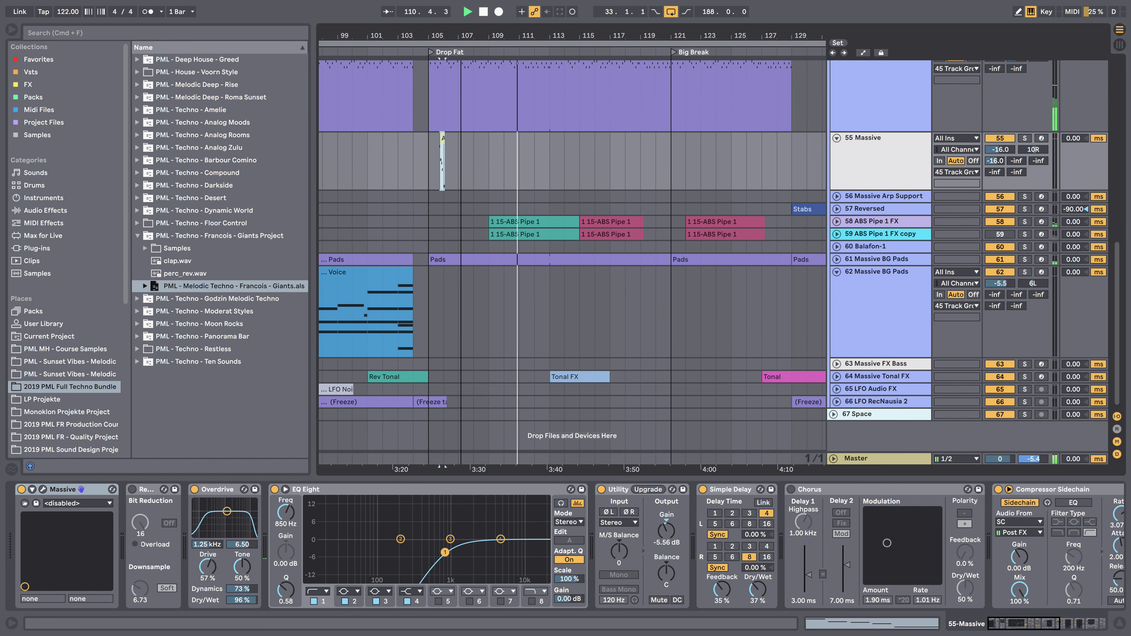
click(836, 221)
double_click(612, 223)
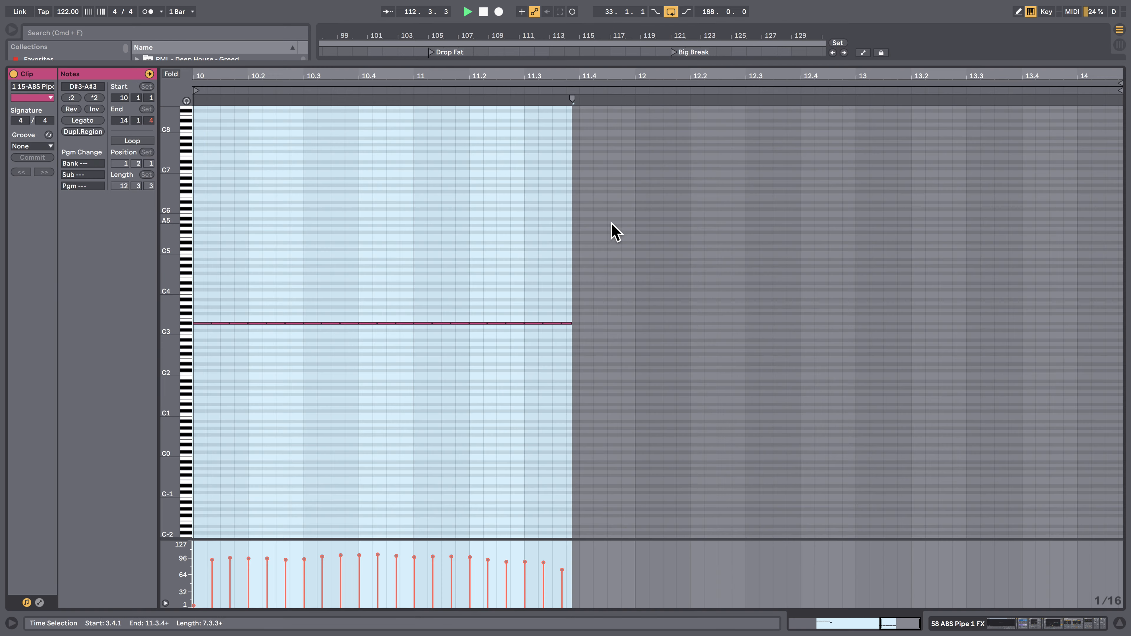
click(586, 393)
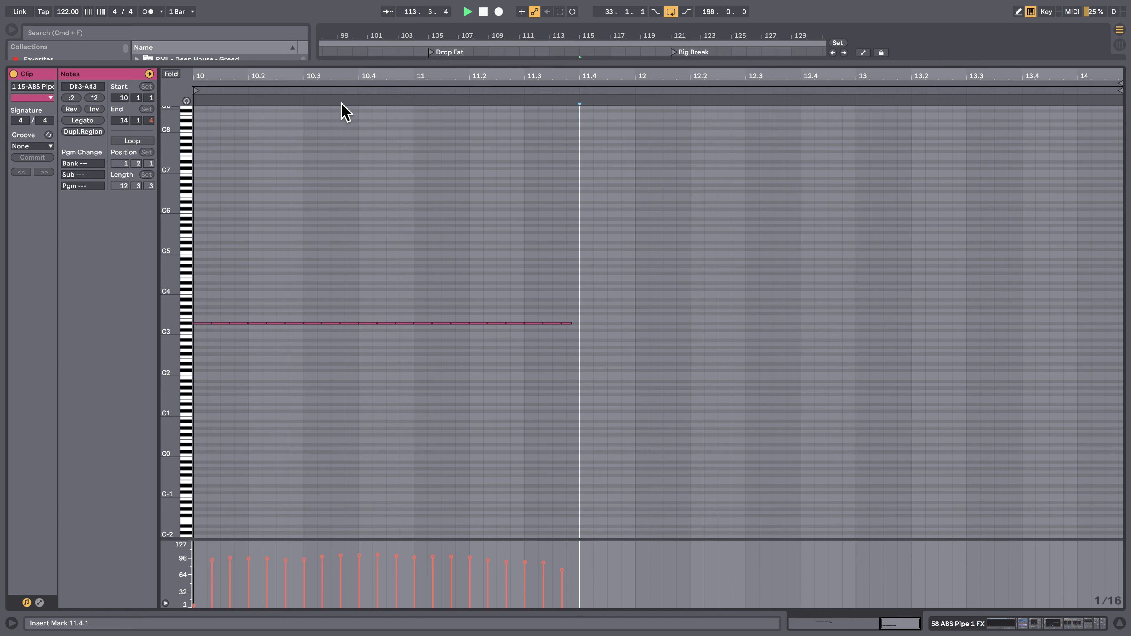
drag(351, 76, 454, 361)
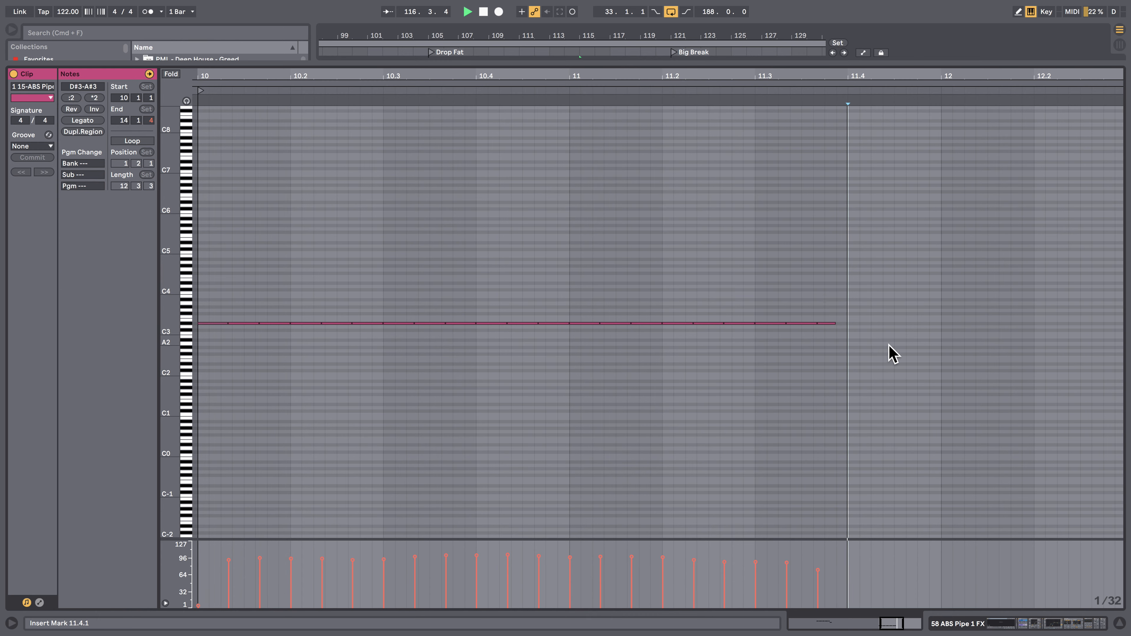
click(994, 618)
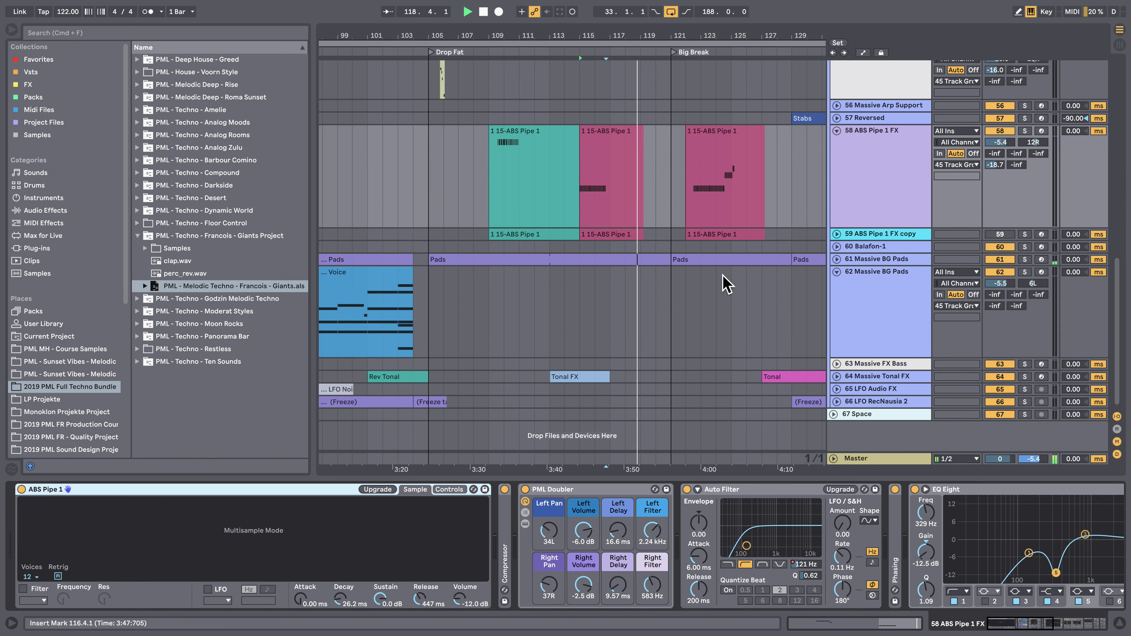
Expand the 61 Massive BG Pads track and examine the 58 ABS Pipe 1 FX clip's notes at Big Break with its device chain.
drag(684, 33, 591, 11)
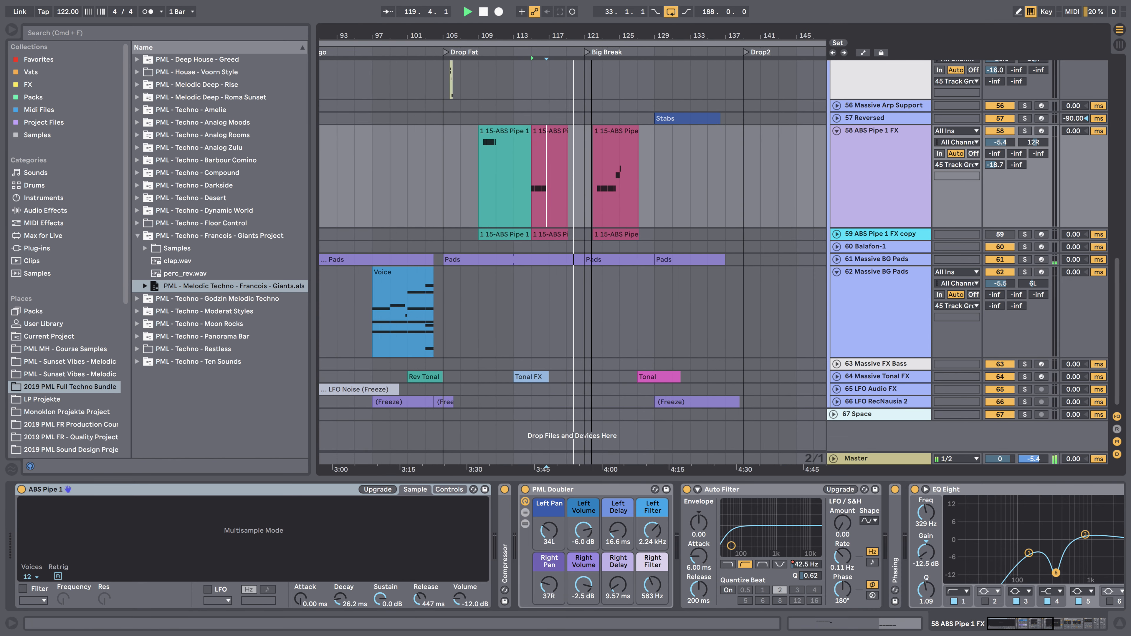
click(837, 260)
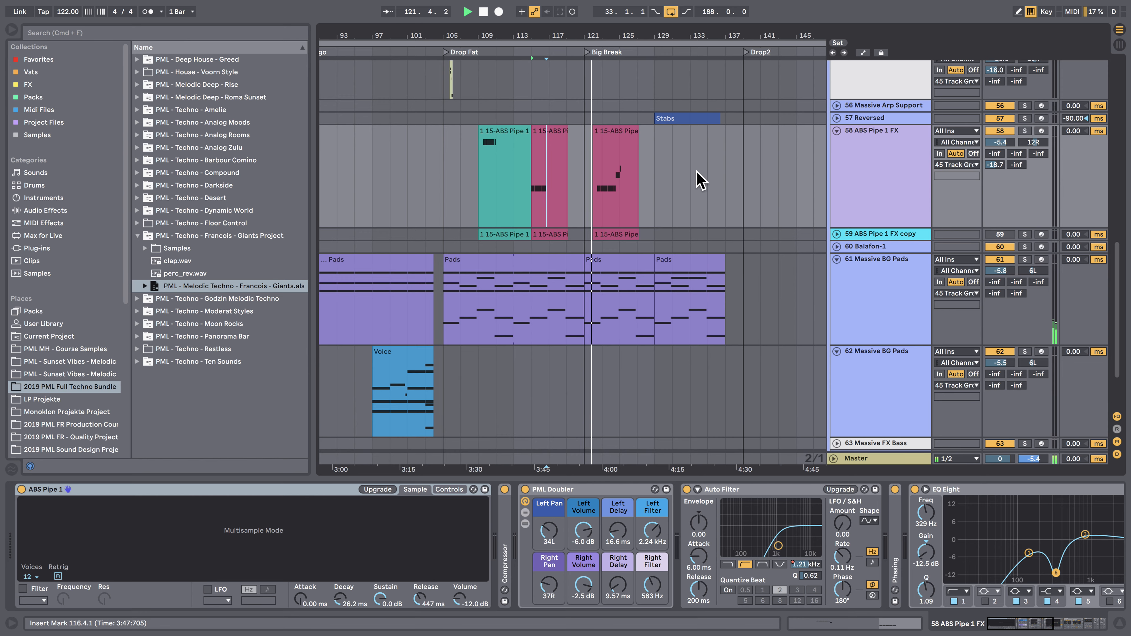
double_click(626, 130)
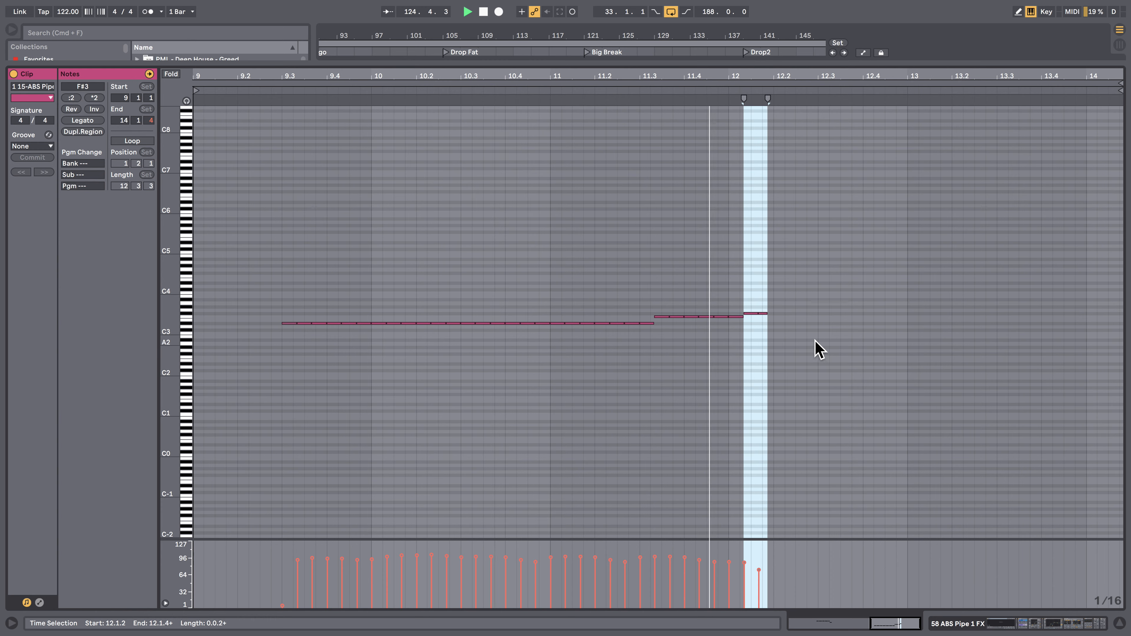
click(982, 629)
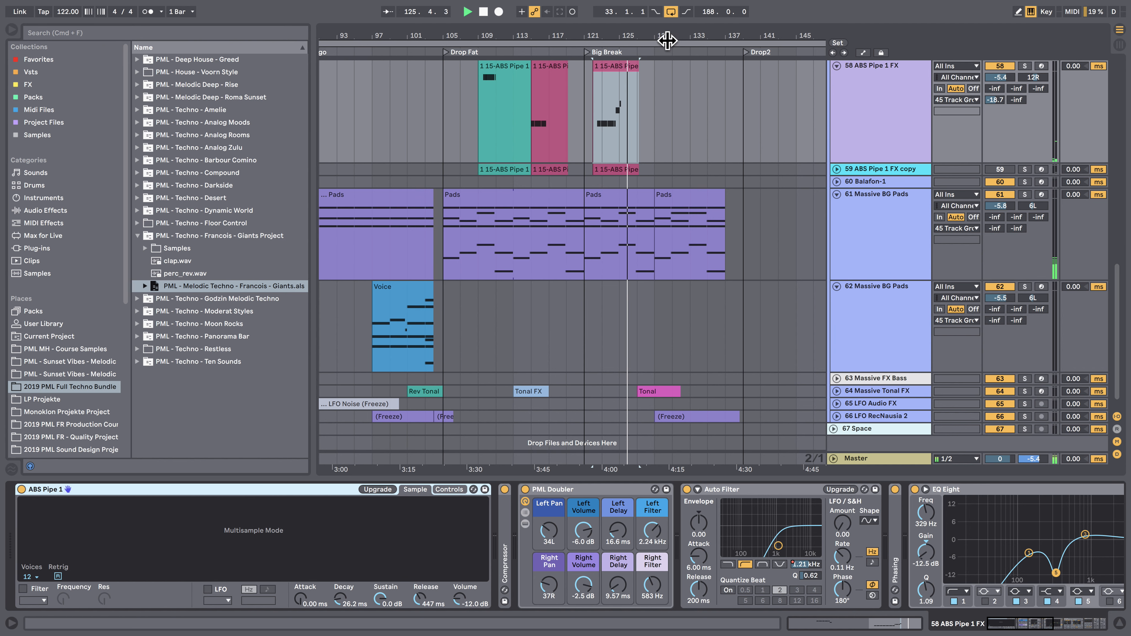
Expand the 48 Stabs Support and 47 Stabs tracks to show their clips around Big Break.
drag(672, 36, 642, 36)
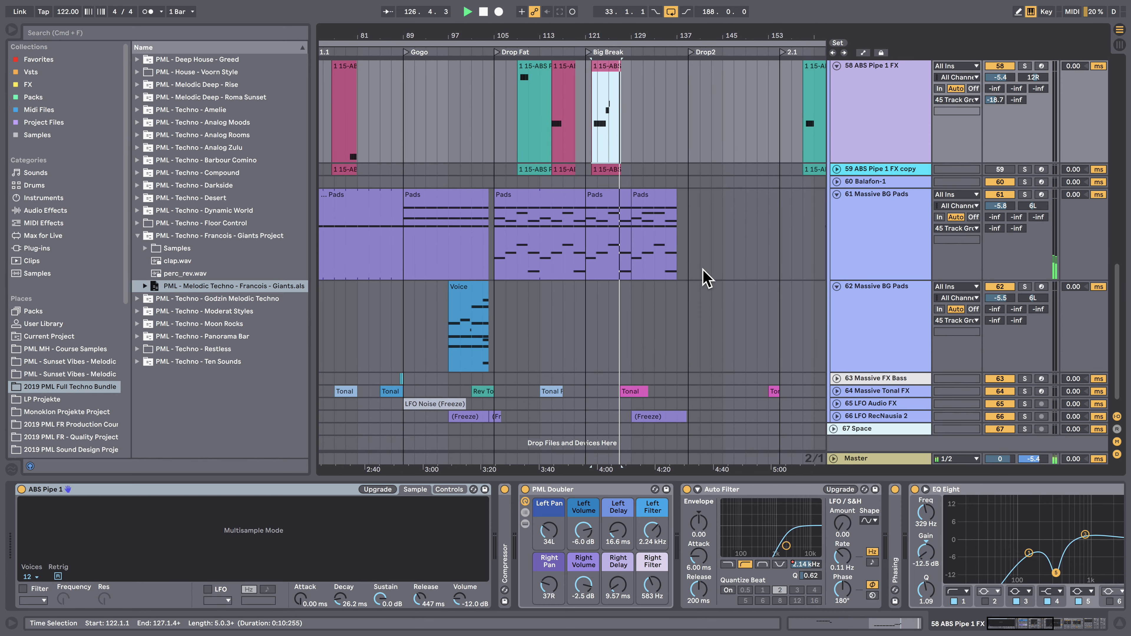
scroll(704, 269, up, 5)
scroll(706, 277, up, 5)
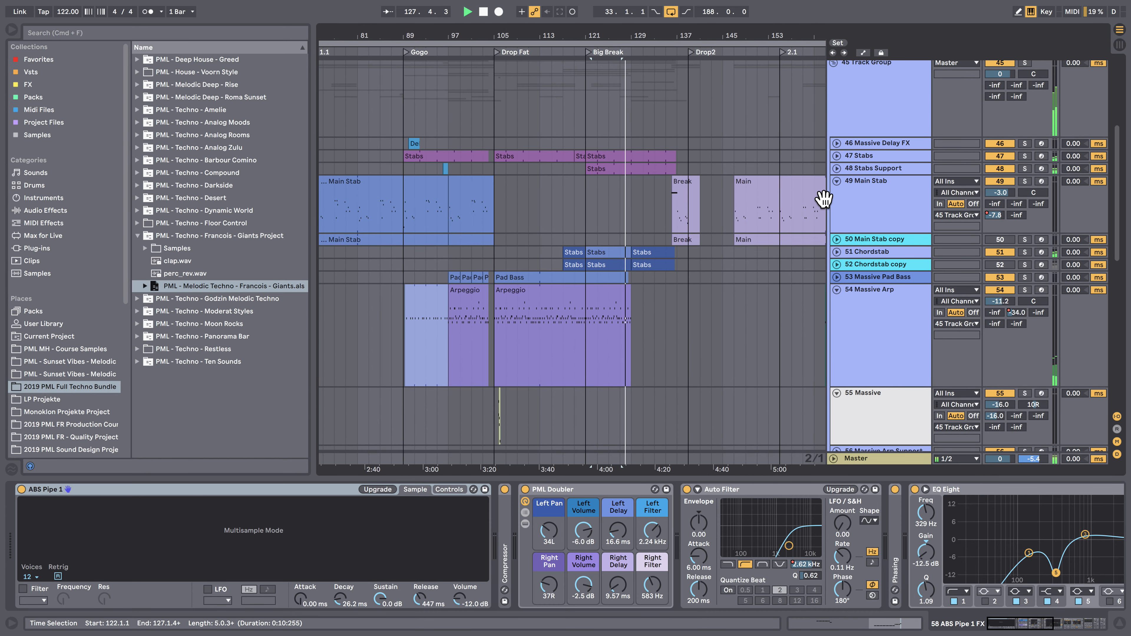
click(837, 167)
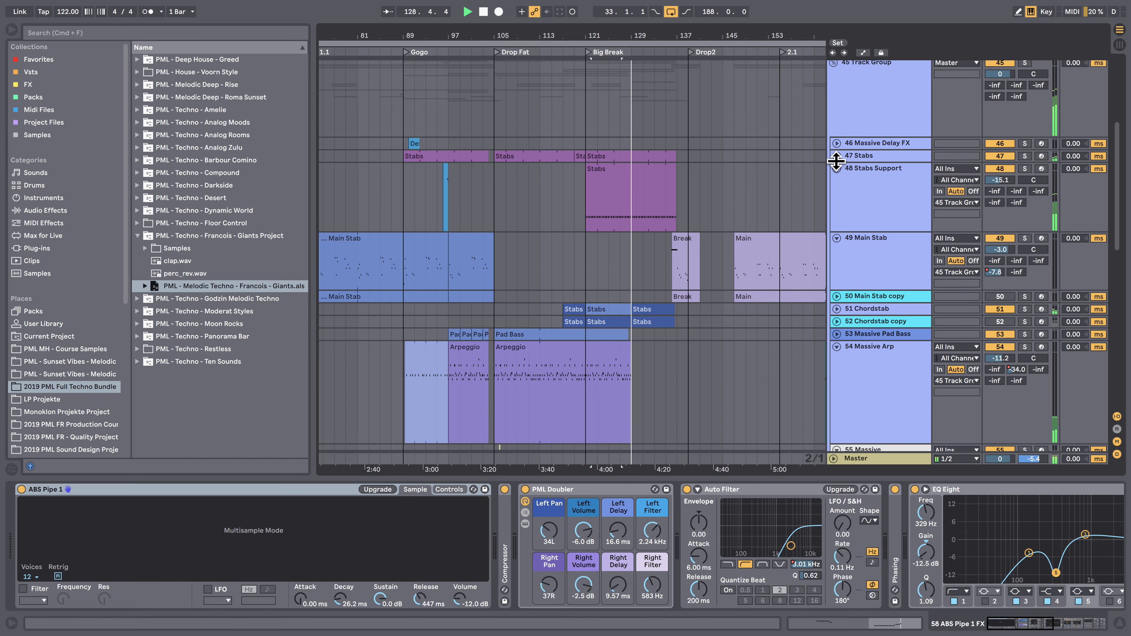
click(836, 156)
scroll(760, 277, down, 2)
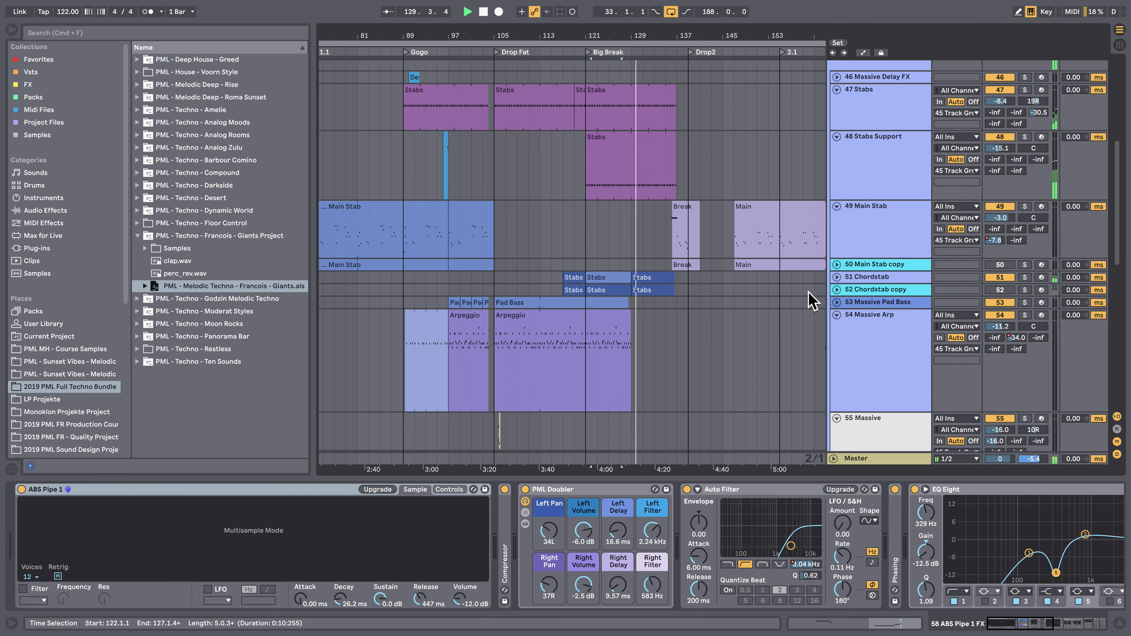
Expand the 51 Chordstab track and inspect the notes of its last Stabs clip in Big Break and its device chain.
click(836, 277)
double_click(648, 284)
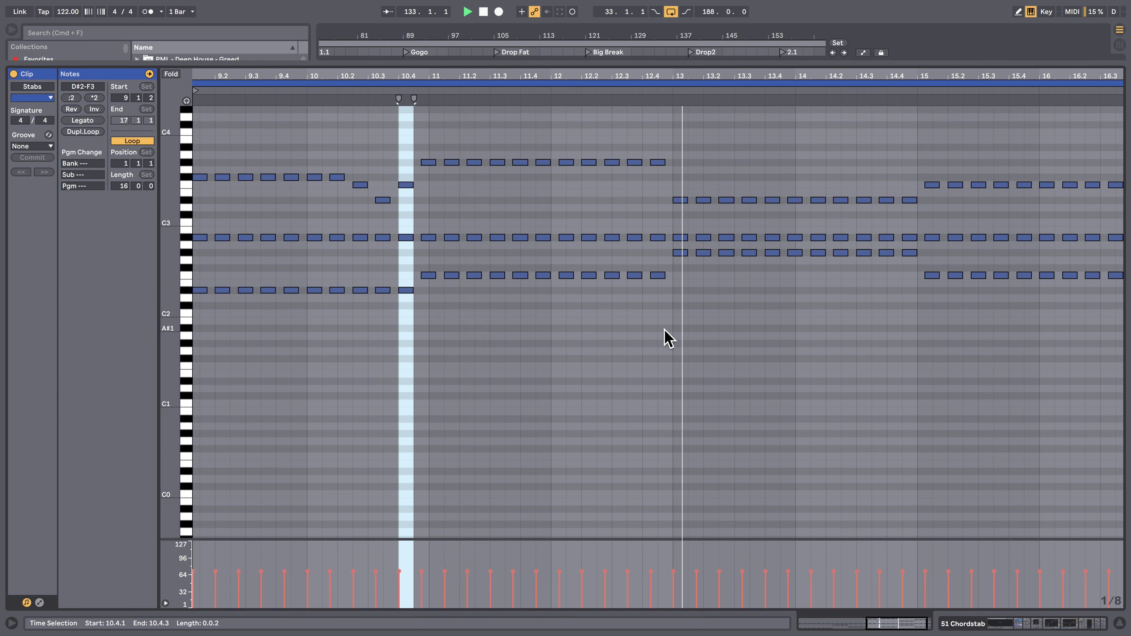
click(981, 621)
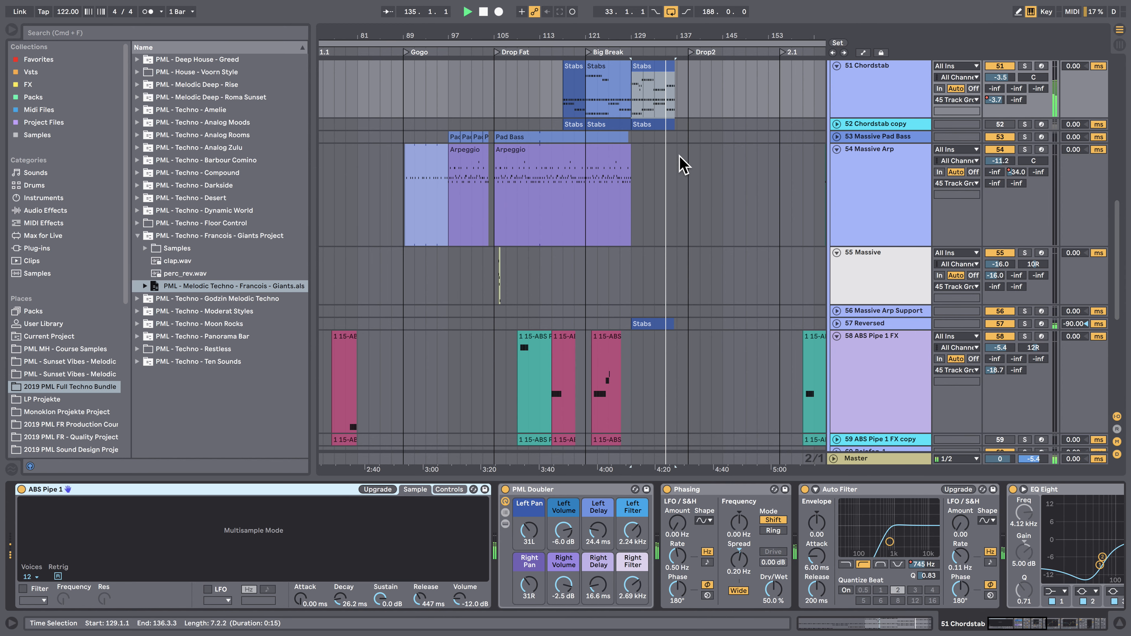
Examine the 43 Bass Preda Sub alt1 track's Bass clip notes at Drop2 and its device chain, and hide the detail view.
scroll(741, 234, up, 1)
drag(723, 39, 614, 43)
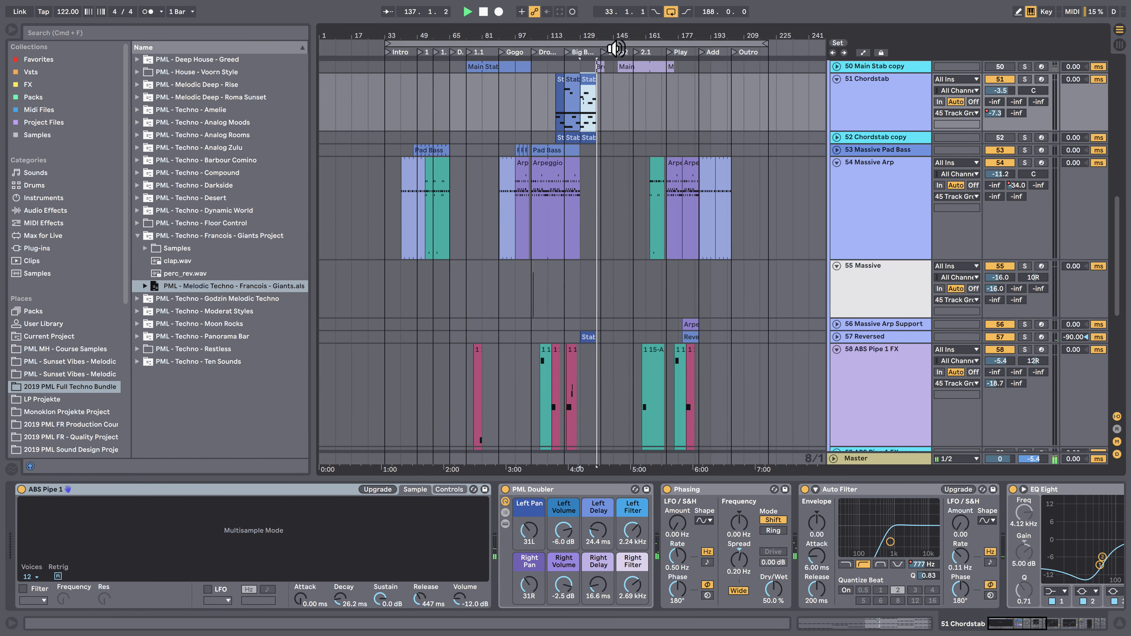
scroll(674, 210, up, 5)
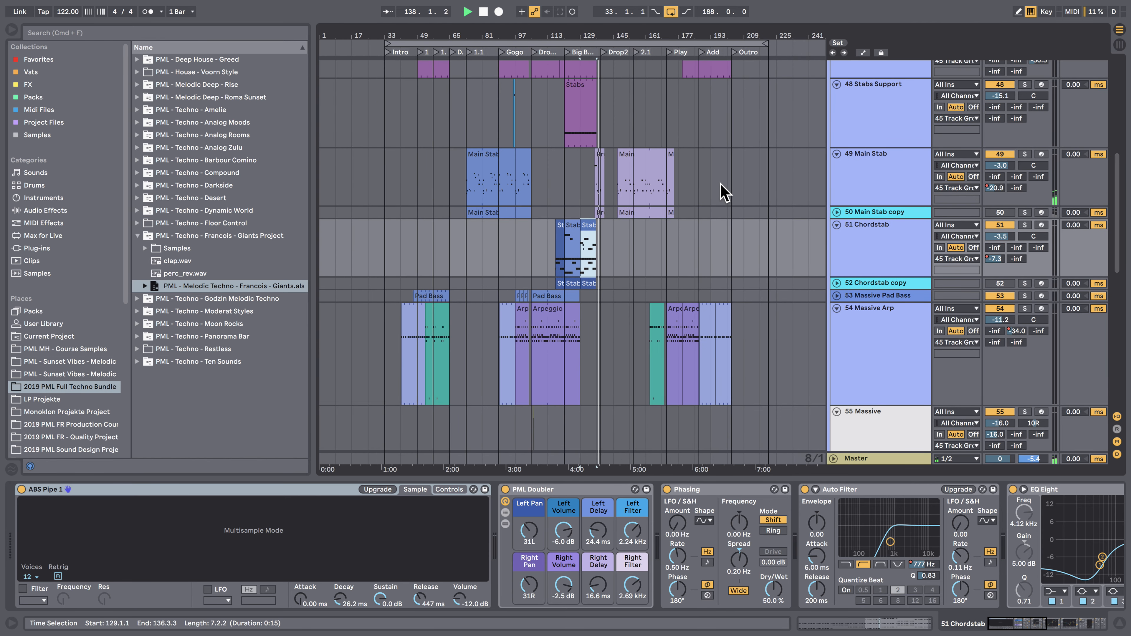
scroll(686, 214, up, 4)
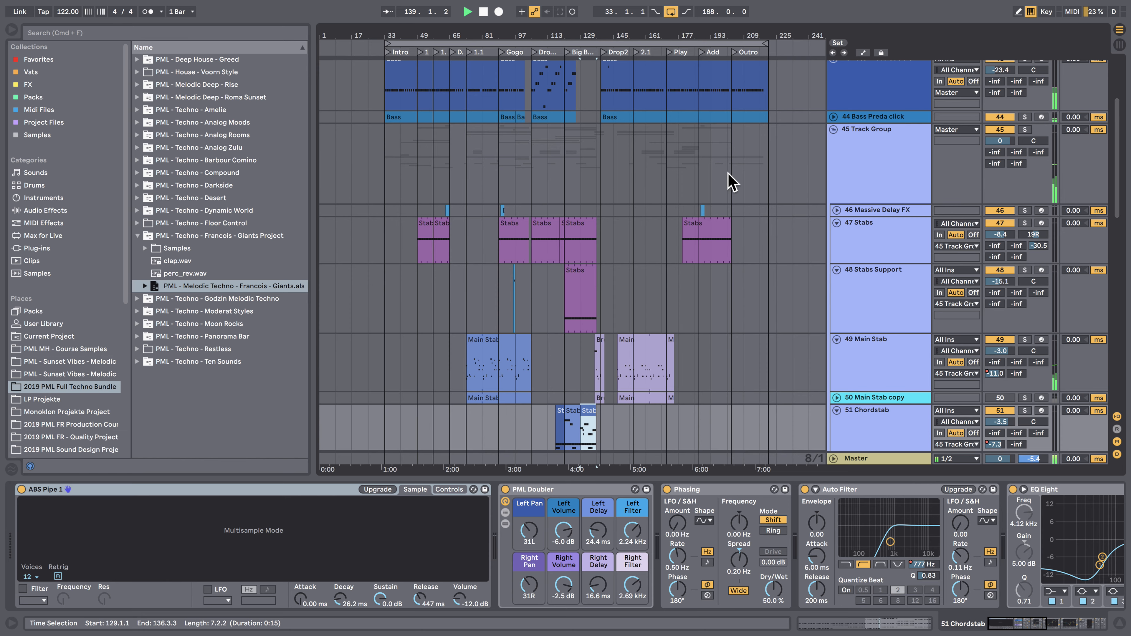
scroll(726, 209, up, 3)
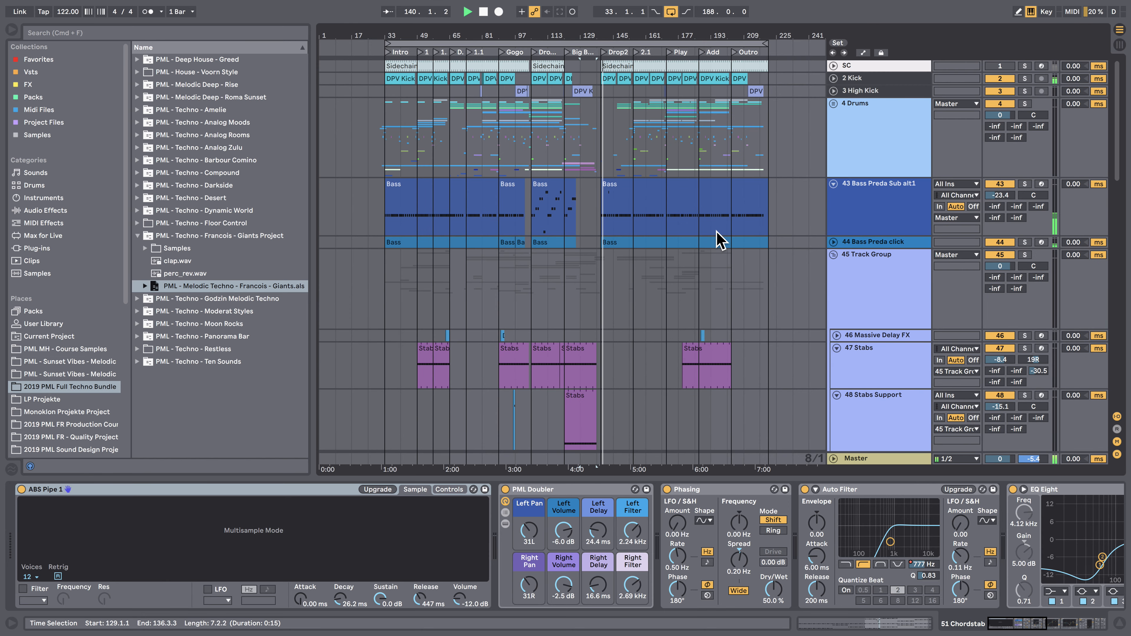
double_click(616, 180)
drag(215, 78, 485, 76)
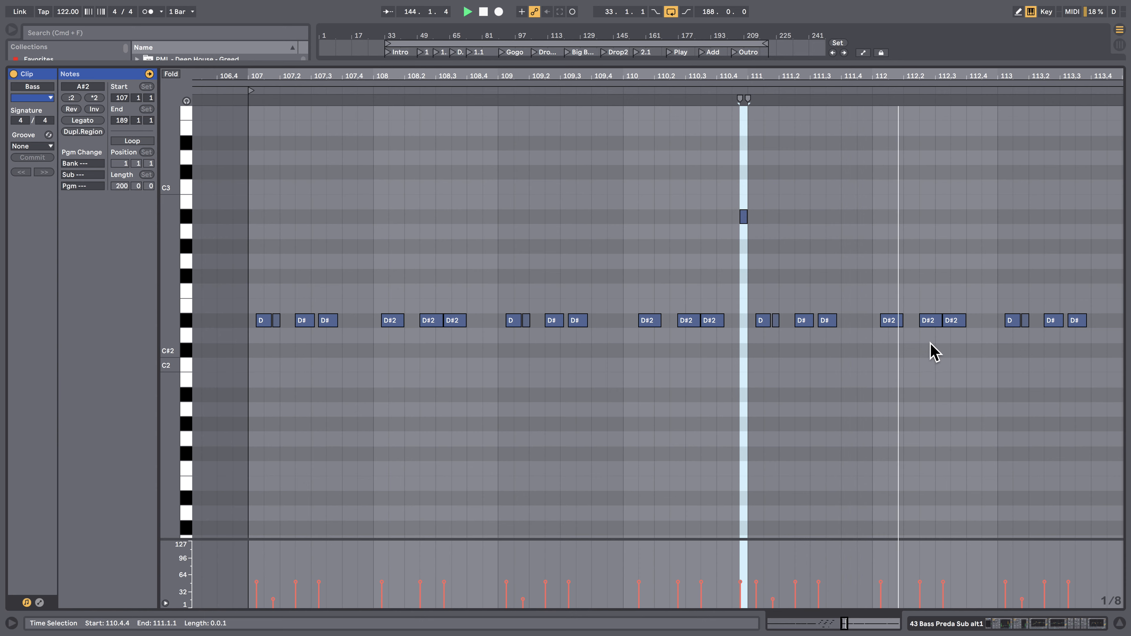
key(shift+Tab)
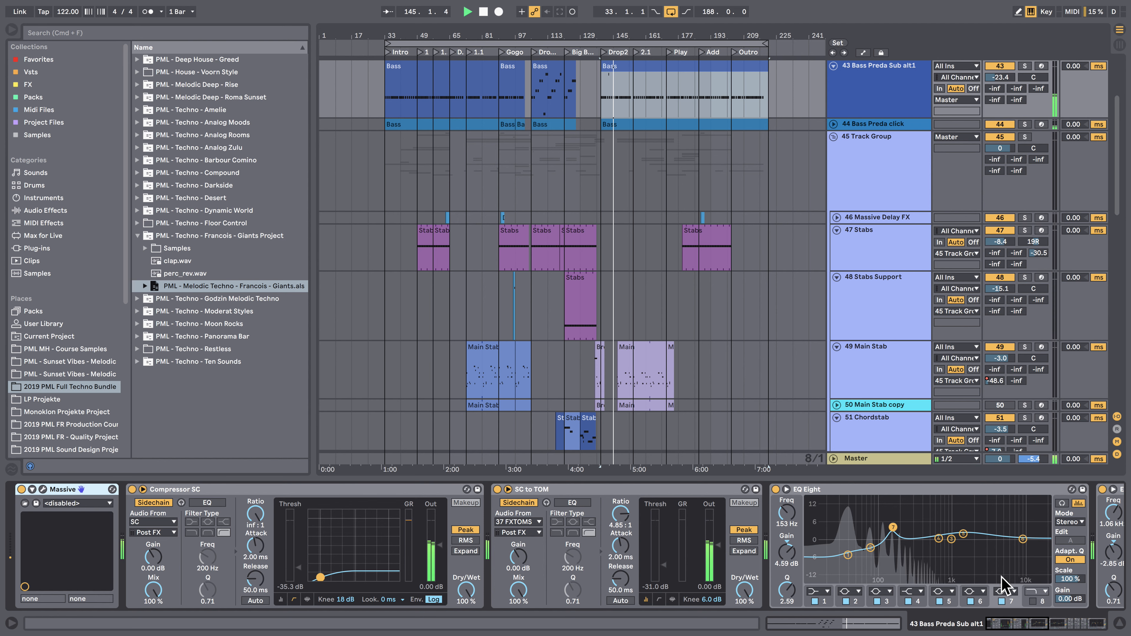
scroll(750, 283, up, 5)
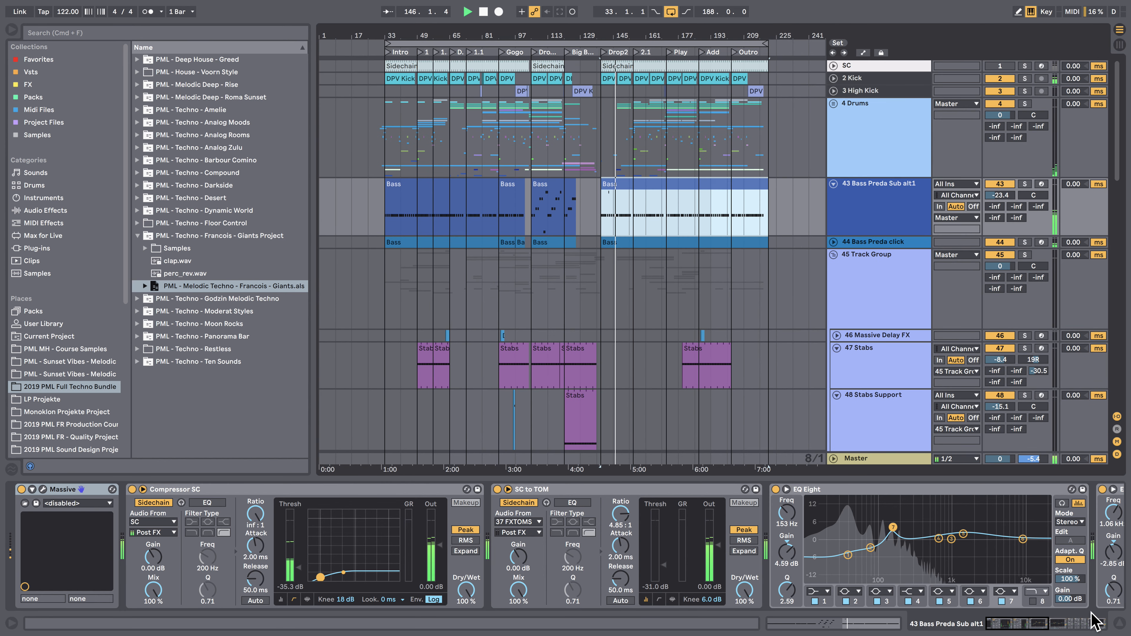
click(1119, 623)
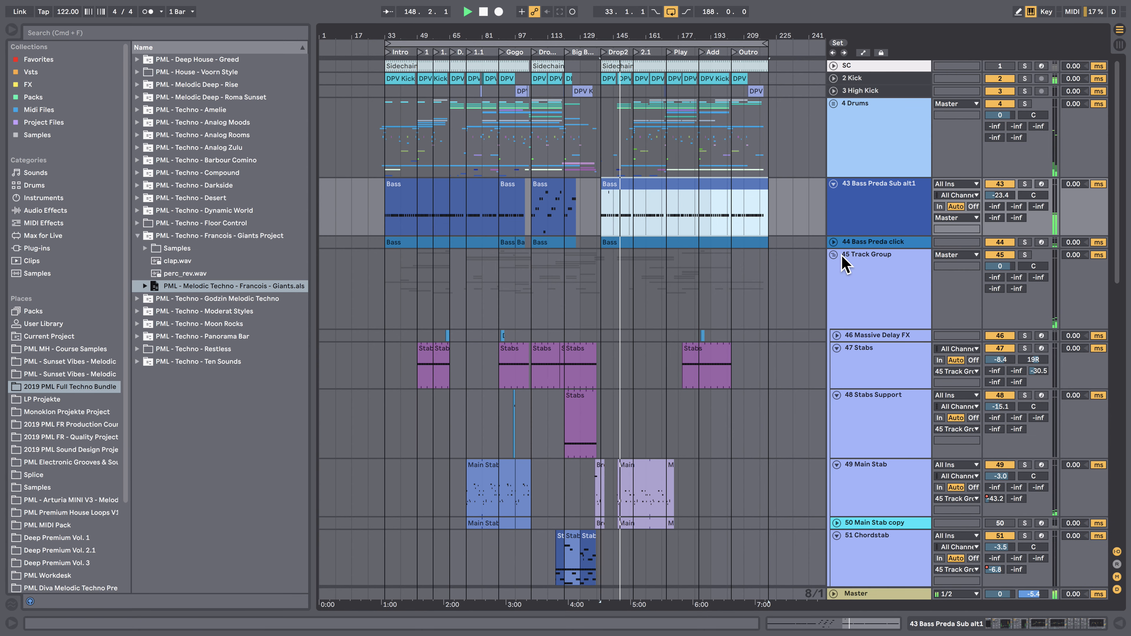
Collapse the 43 Bass Preda Sub alt1 track and inspect the 49 Main Stab track's Main clip notes after Drop2 and its device chain.
click(833, 183)
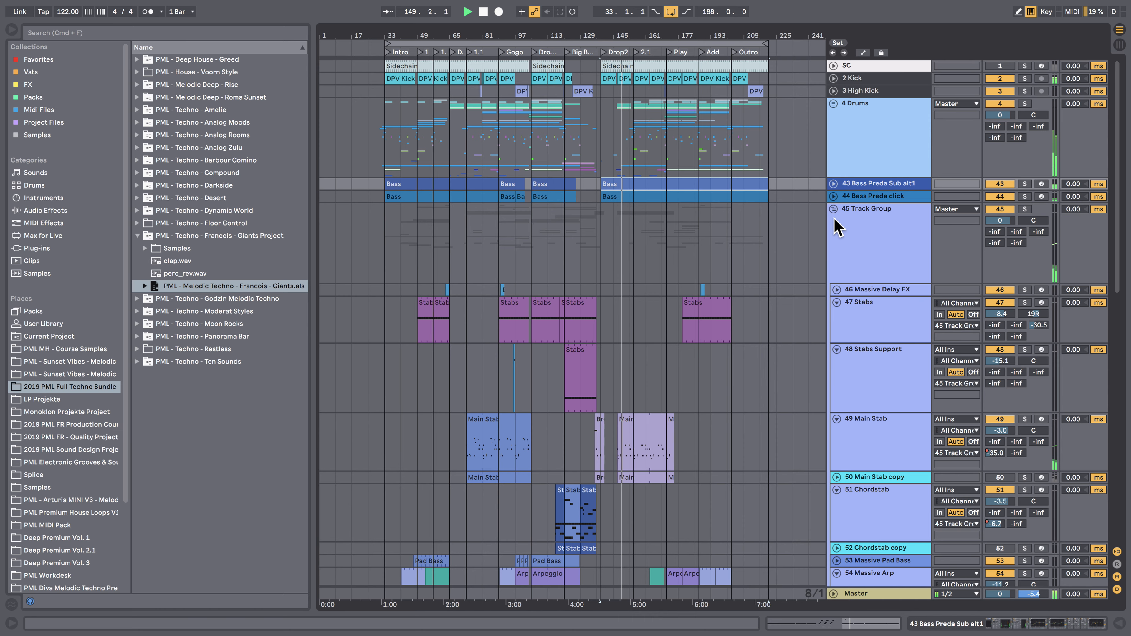
double_click(633, 423)
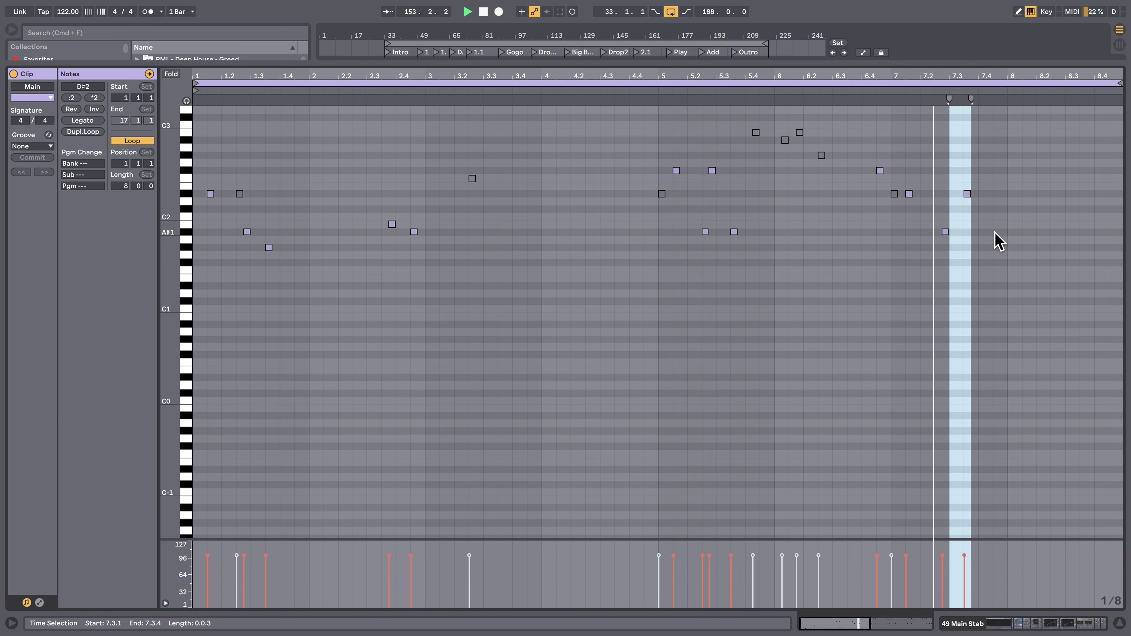
click(1039, 617)
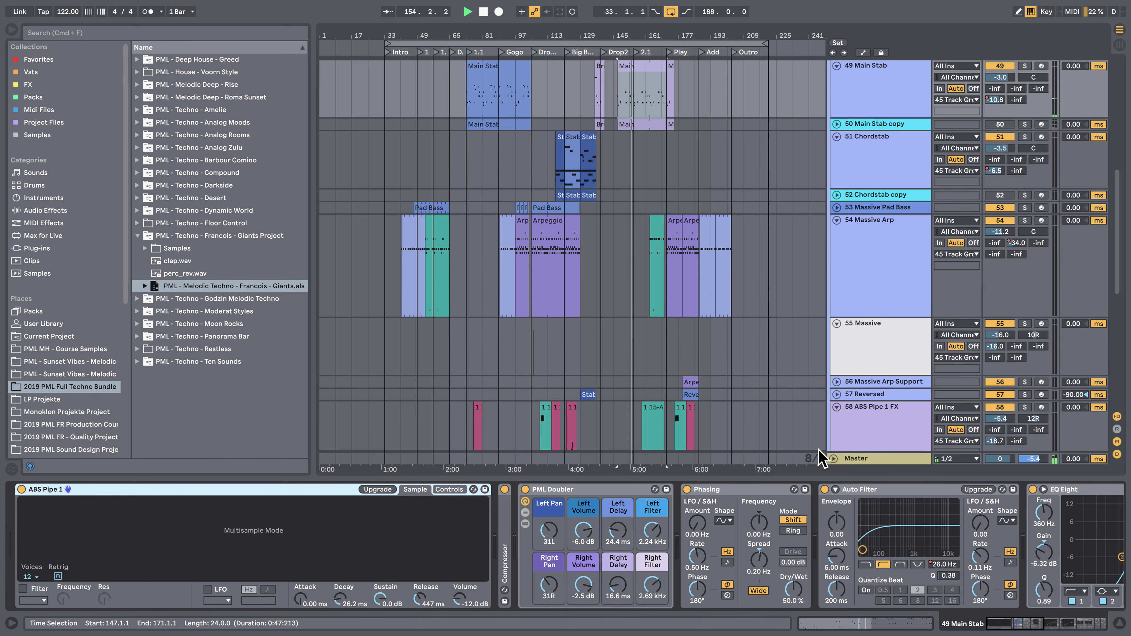
Unfold the 4 Drums group and look through its percussion and FX tracks down to 37 FXTOMS.
scroll(732, 292, down, 10)
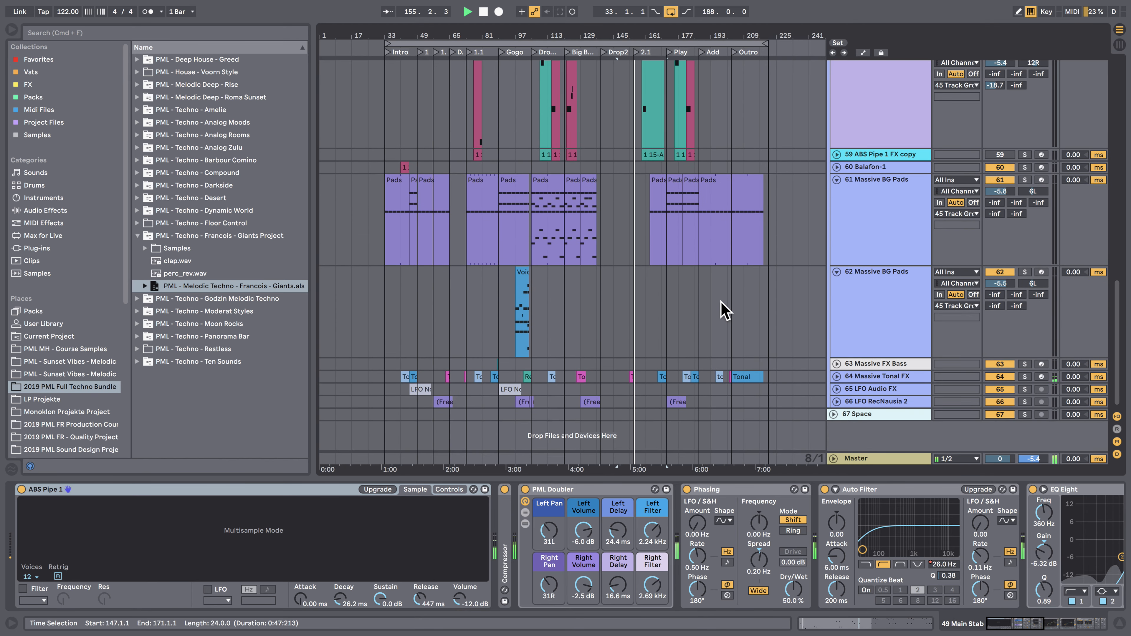
scroll(703, 342, up, 12)
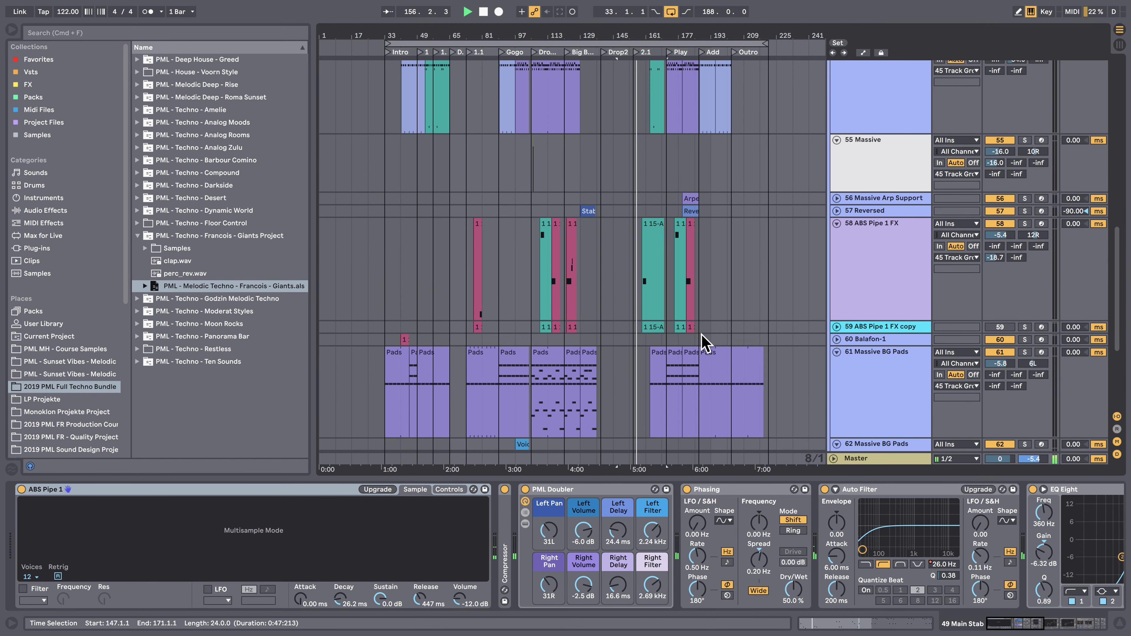
scroll(703, 341, up, 8)
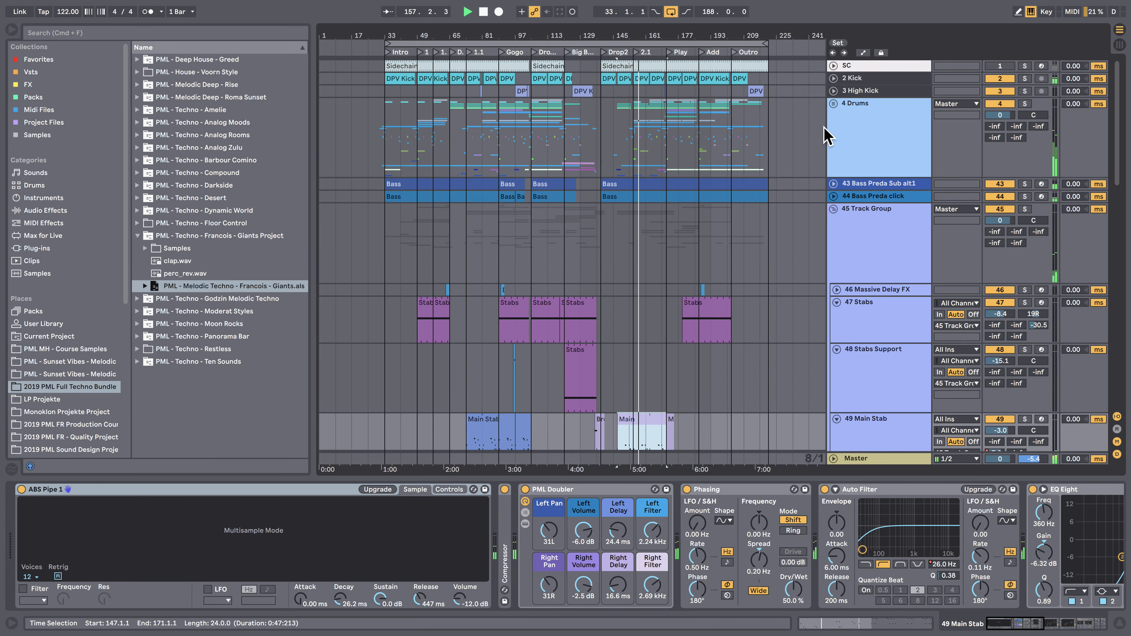
click(832, 104)
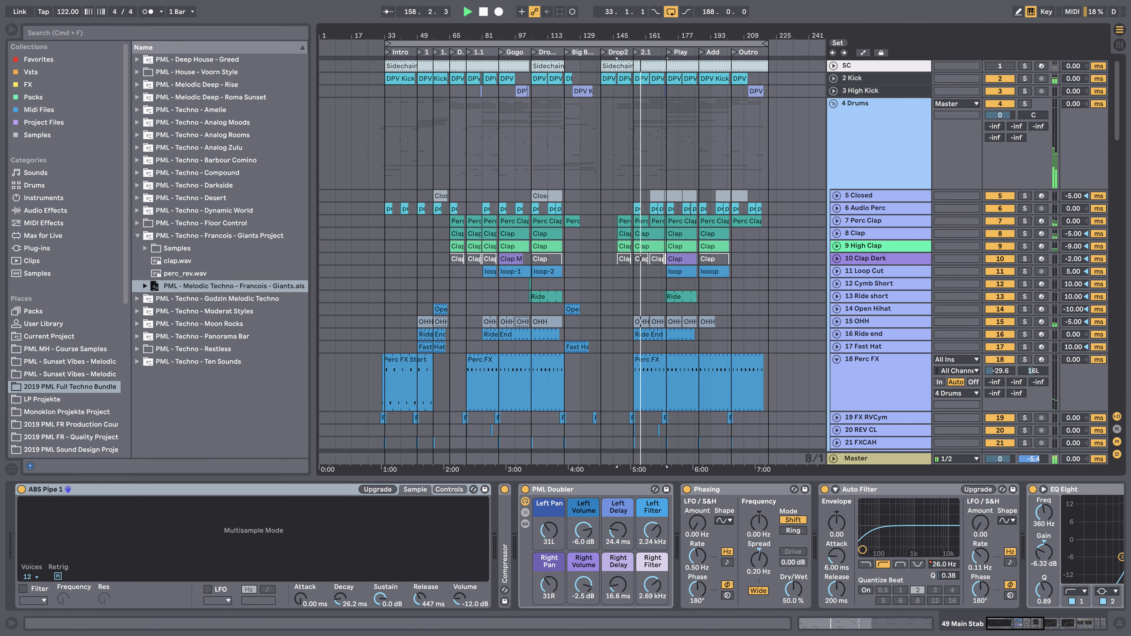
key(plus)
key(plus)
scroll(716, 258, down, 13)
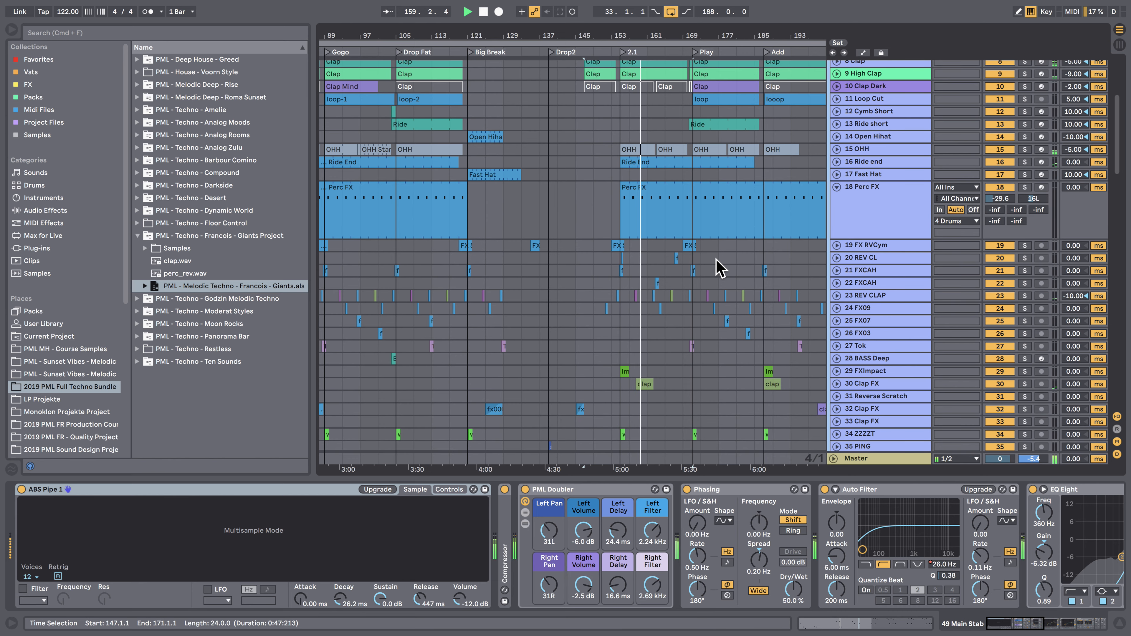
scroll(725, 289, down, 3)
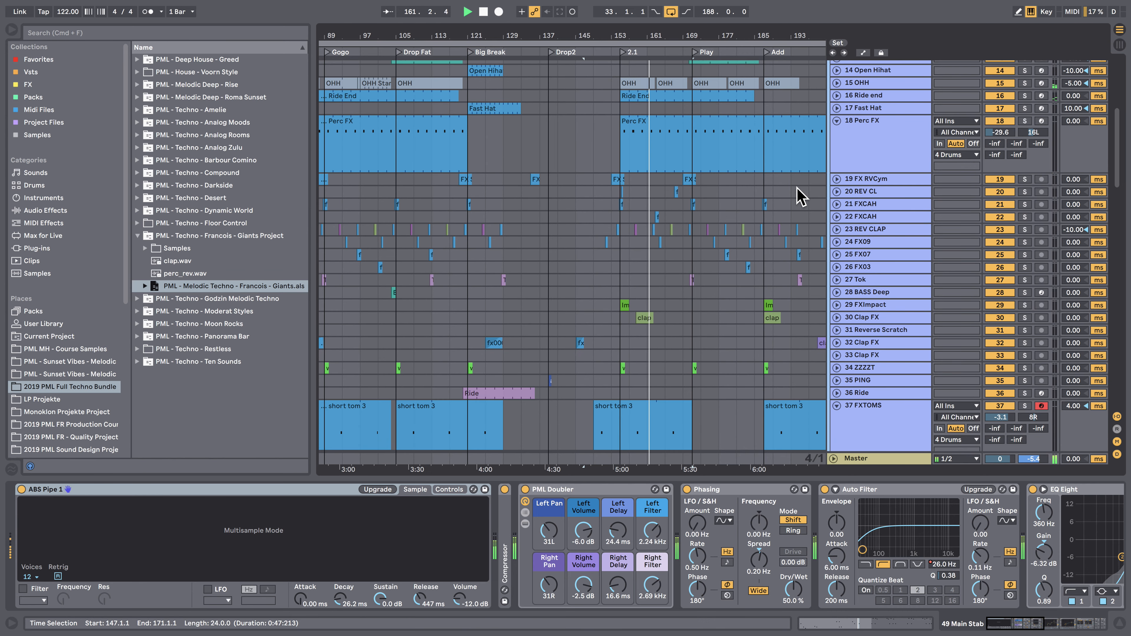
Expand the 22 FXCAH and 23 REV CLAP tracks to view their audio clips in section 2.1 before Play.
click(837, 217)
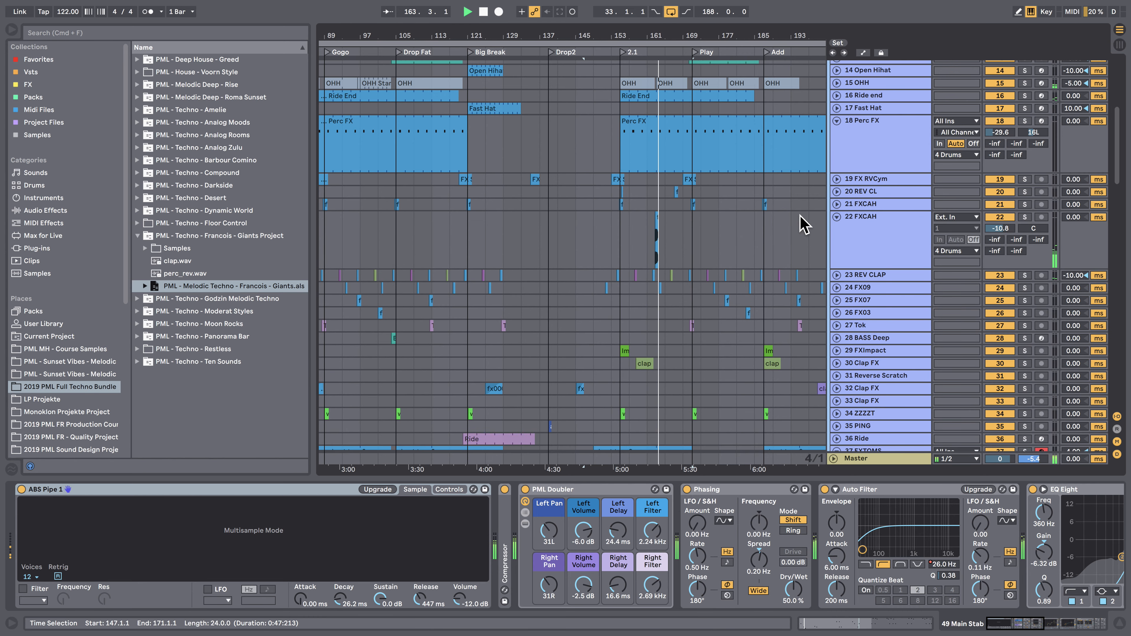
drag(673, 36, 586, 123)
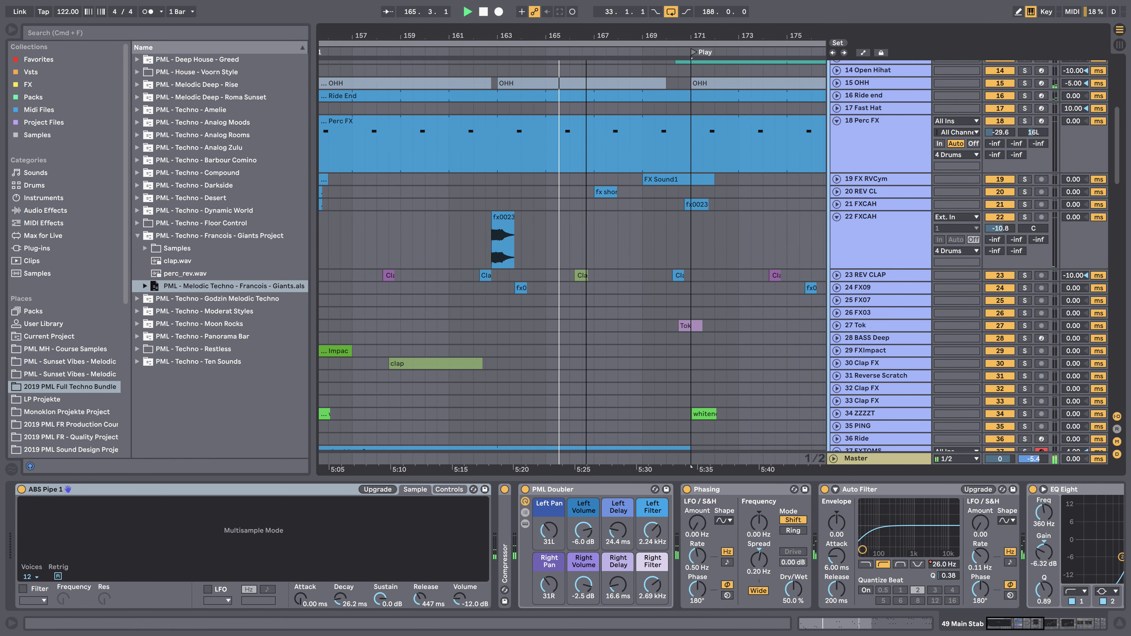
click(836, 275)
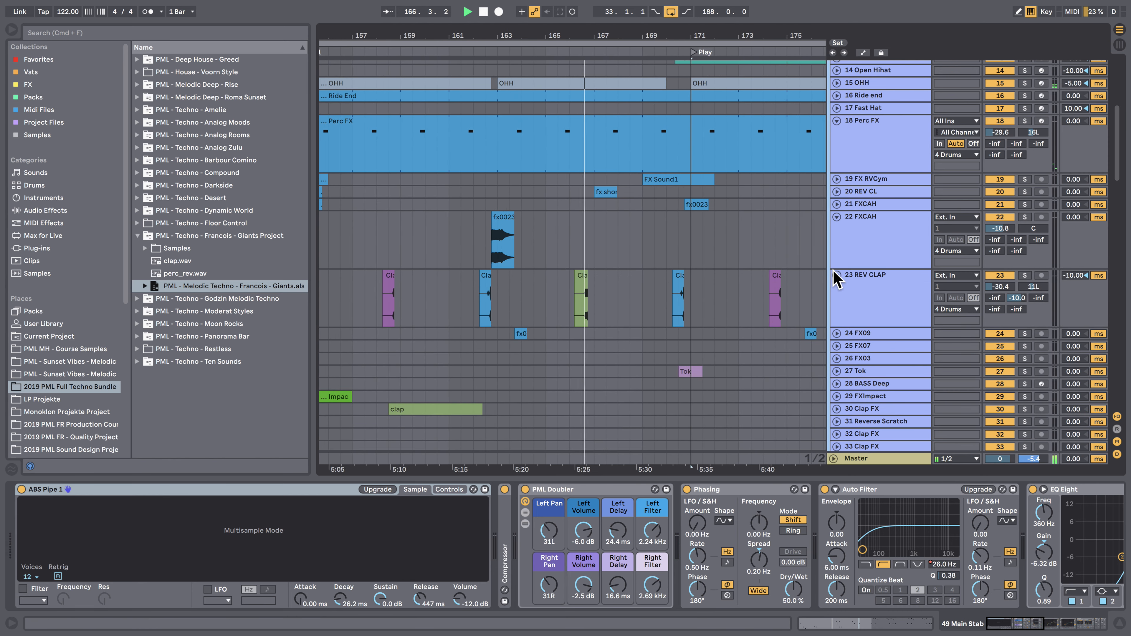
Expand the 20 REV CL and 19 FX RVCym tracks to view their audio clips leading into Play.
scroll(769, 237, up, 3)
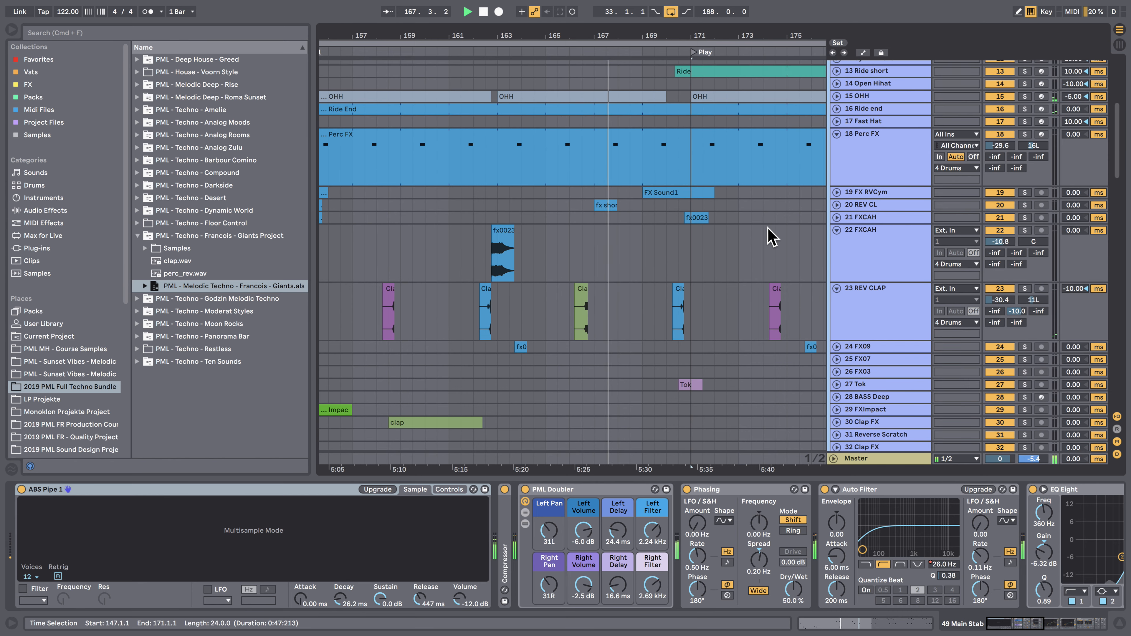
click(836, 258)
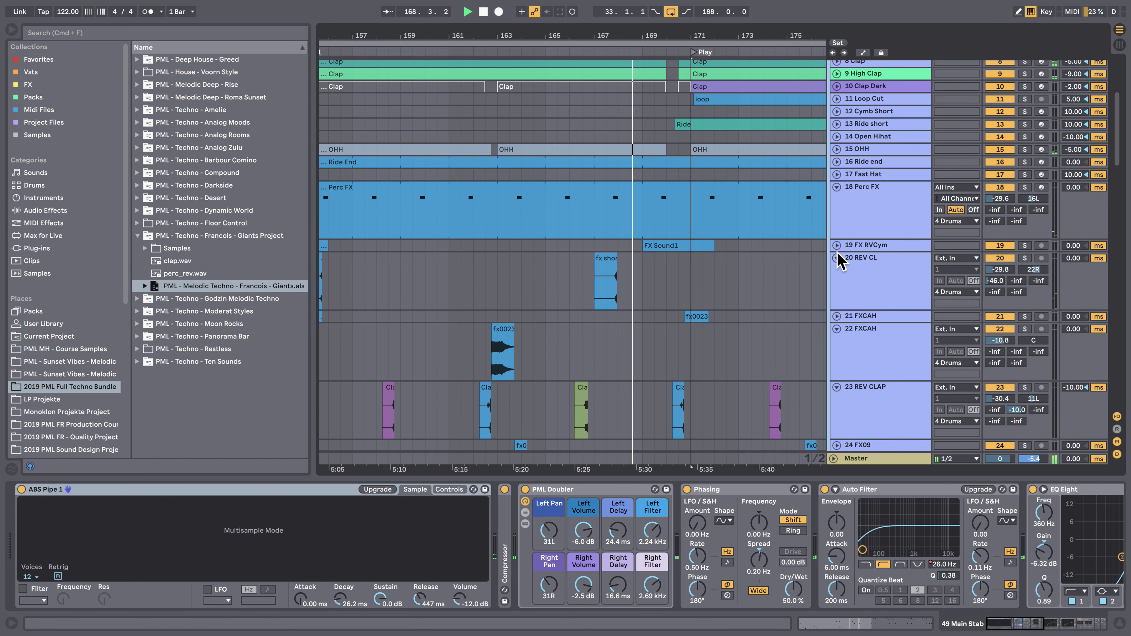
click(836, 245)
Expand the 13 Ride short track to view its Ride clip at the Play section.
scroll(799, 245, up, 3)
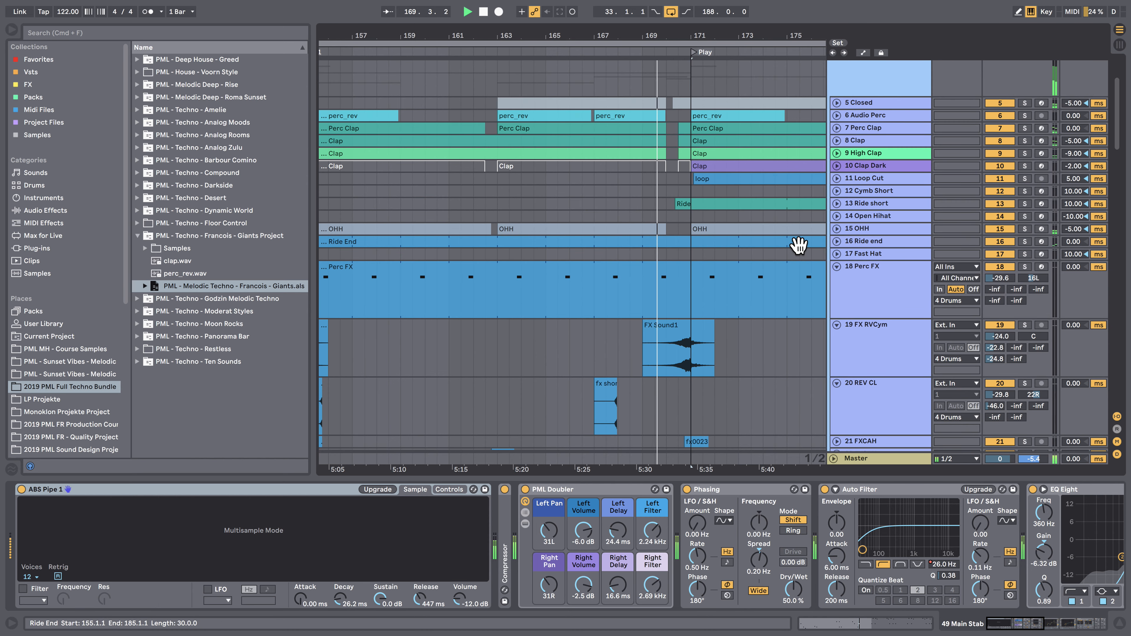
scroll(798, 245, up, 1)
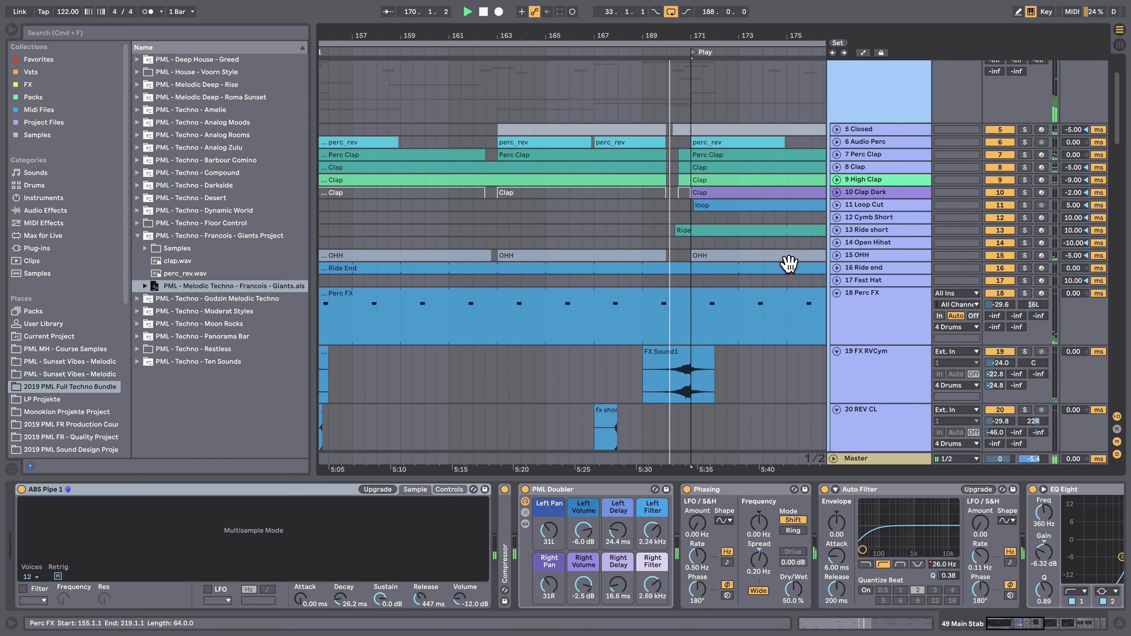
click(837, 230)
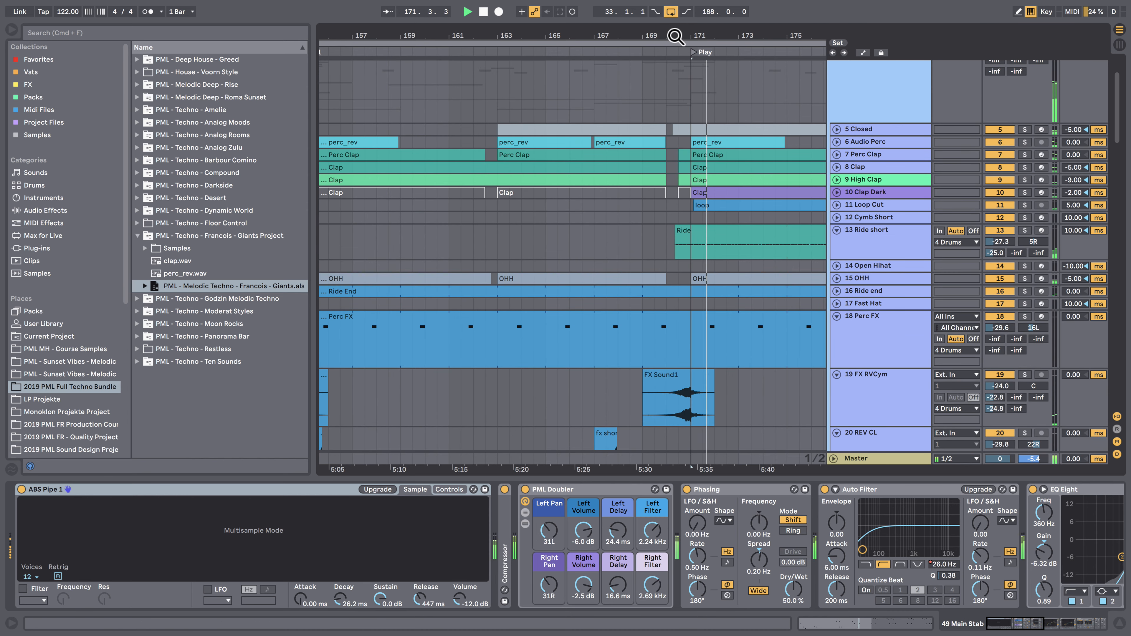
Turn off the arrangement loop for the Francois - Giants project.
drag(674, 38, 668, 25)
key(minus)
key(minus)
key(minus)
key(minus)
key(minus)
key(minus)
key(minus)
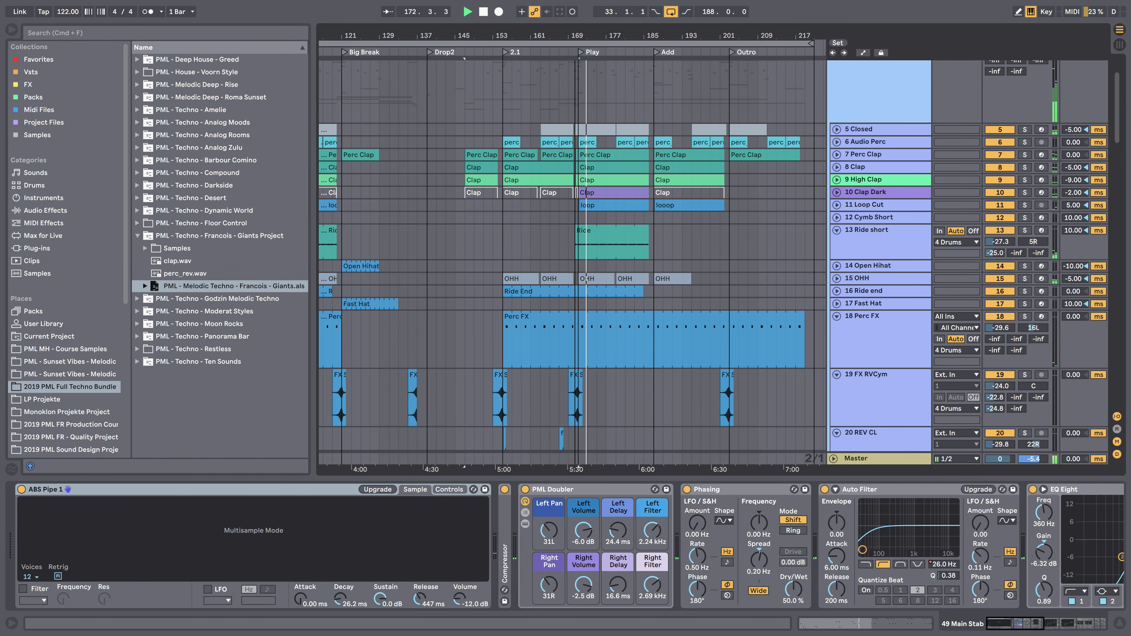
key(minus)
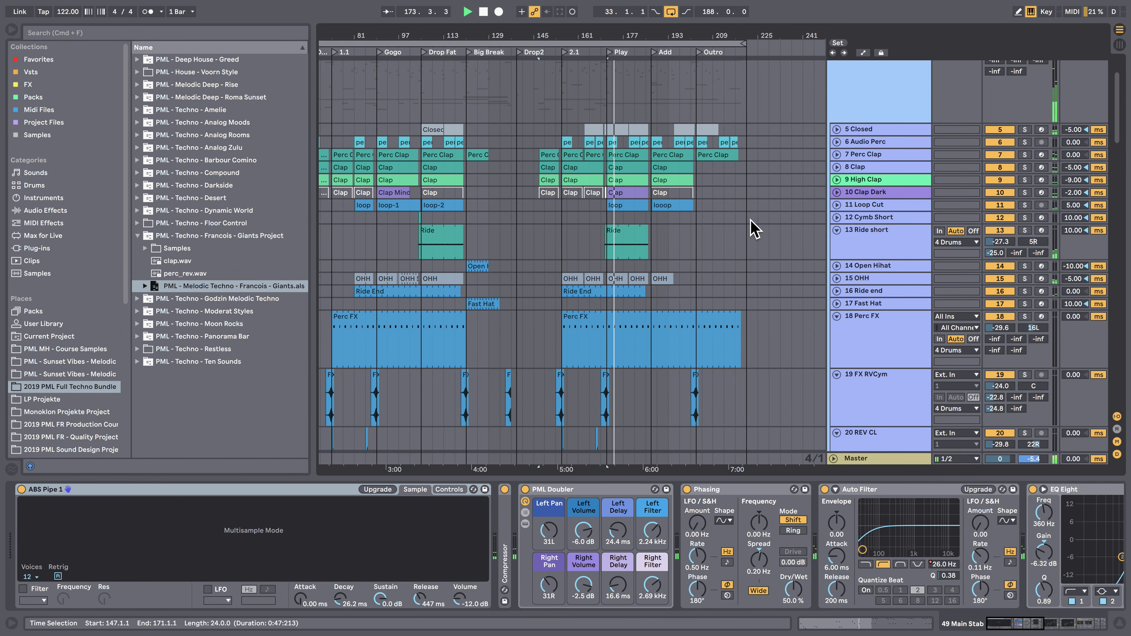
scroll(682, 285, up, 3)
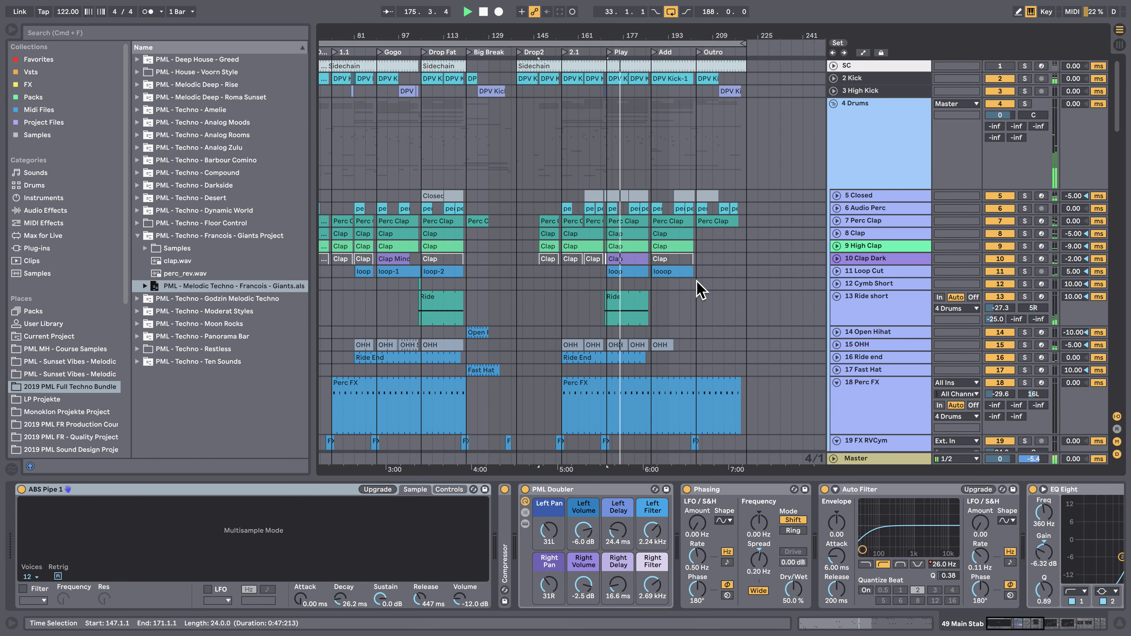
click(671, 12)
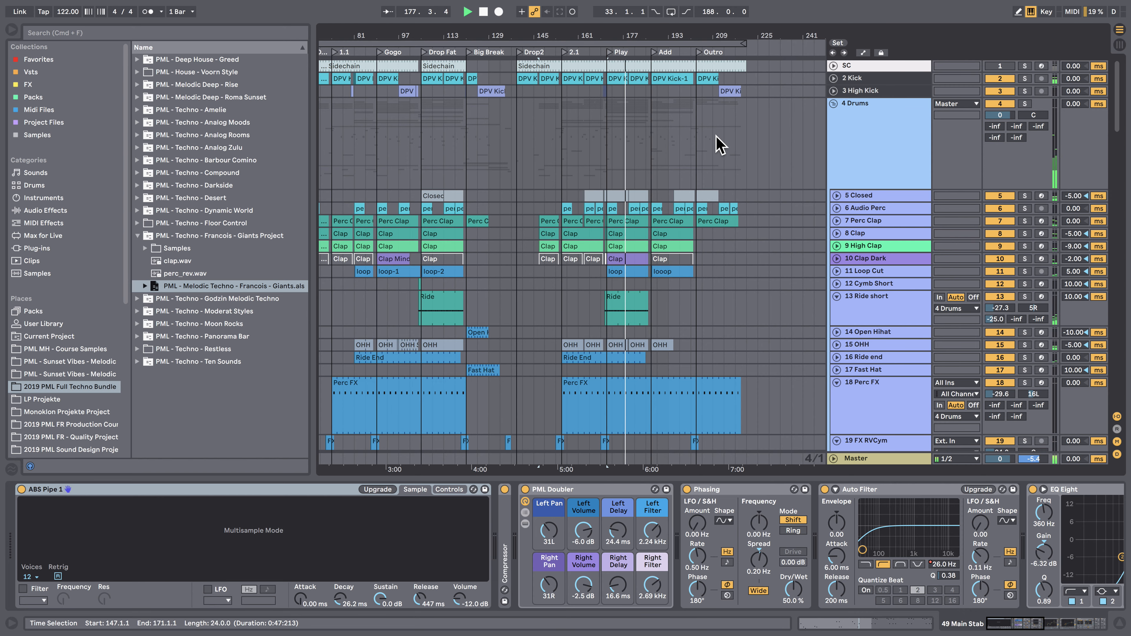
Expand the 39 Massive White track around the Play section and show its device chain.
drag(635, 32, 634, 31)
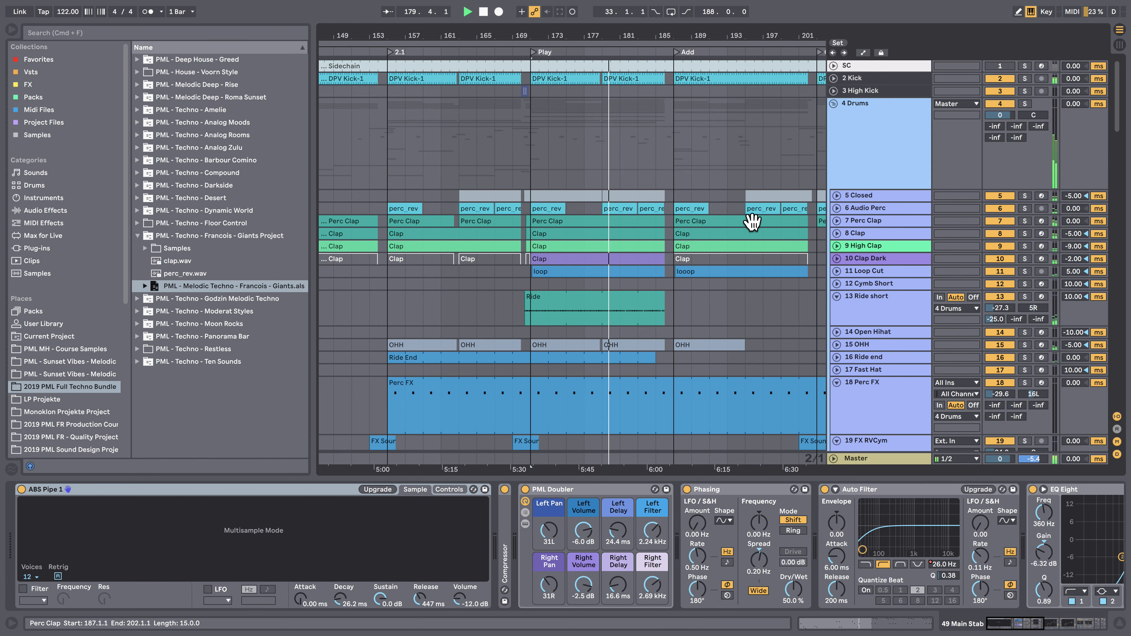
scroll(783, 248, down, 6)
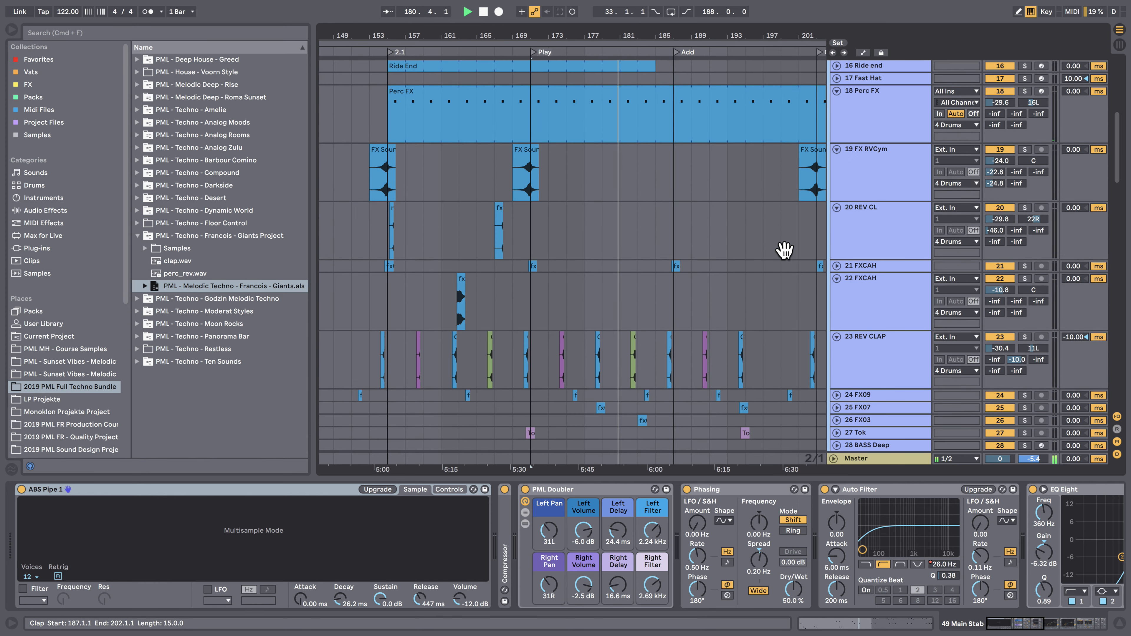
scroll(783, 248, down, 7)
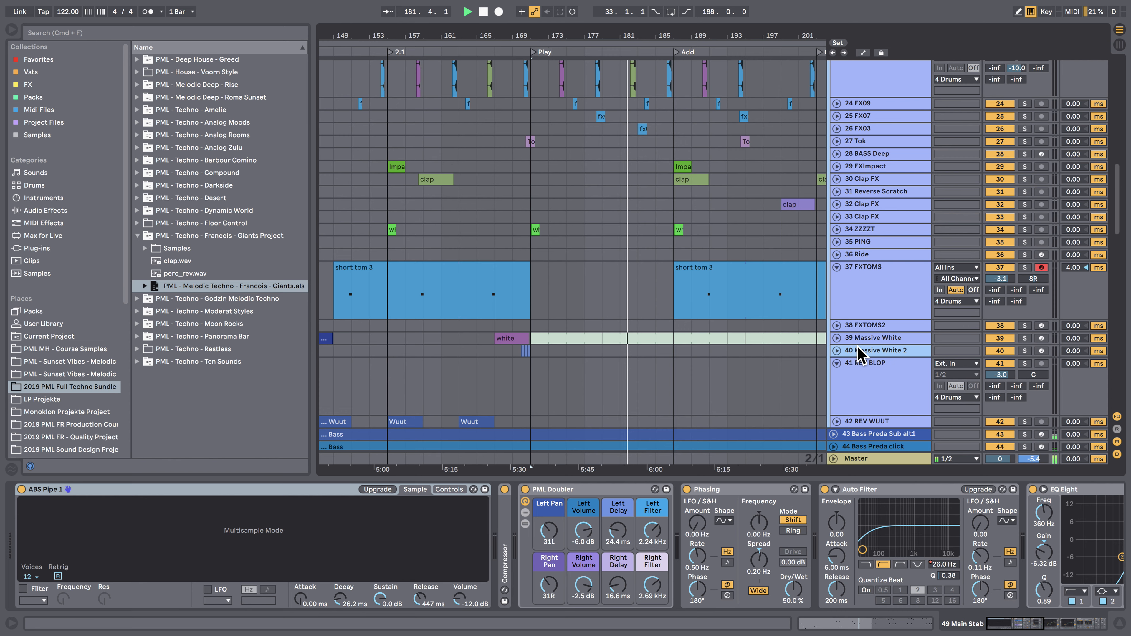
click(837, 337)
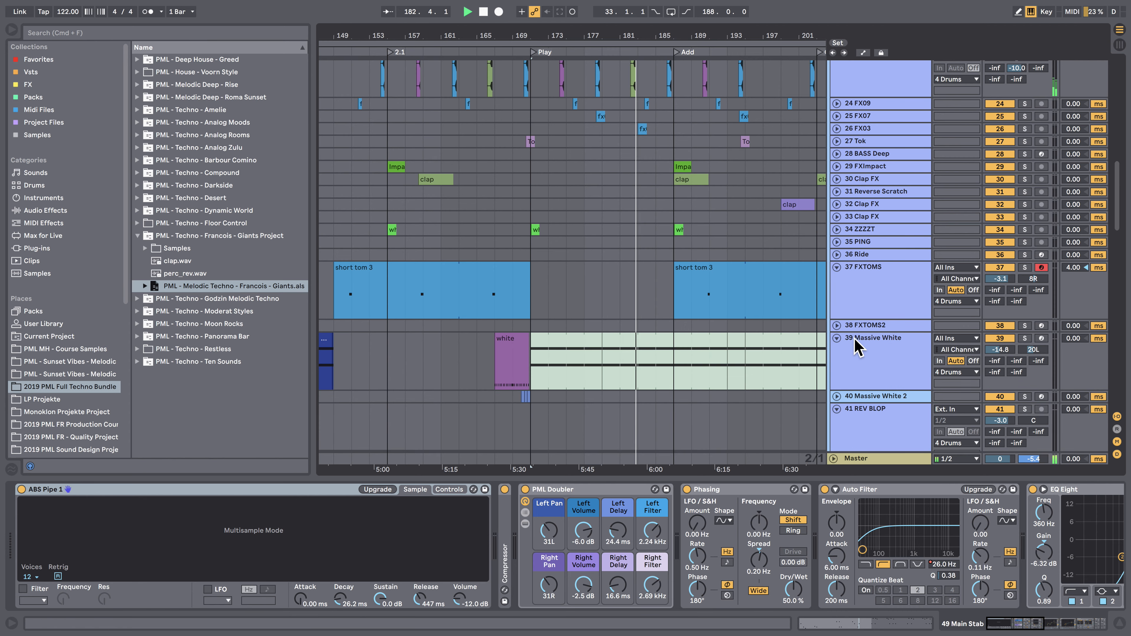
click(857, 345)
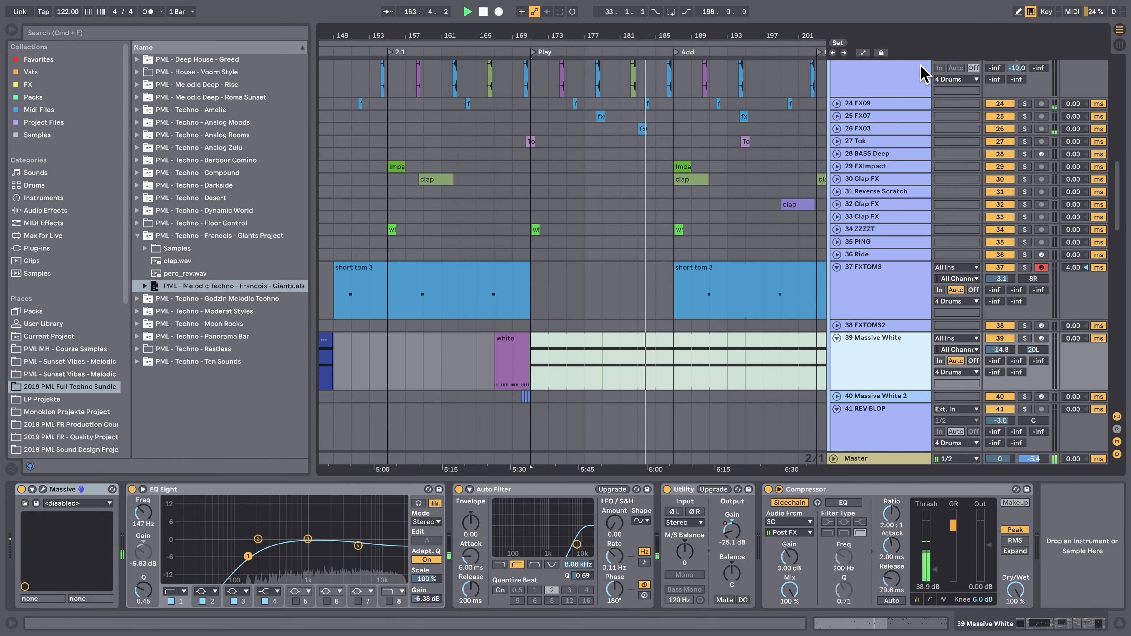
Show automation in the arrangement and display the Utility Gain (Legacy) envelope on 39 Massive White.
click(863, 53)
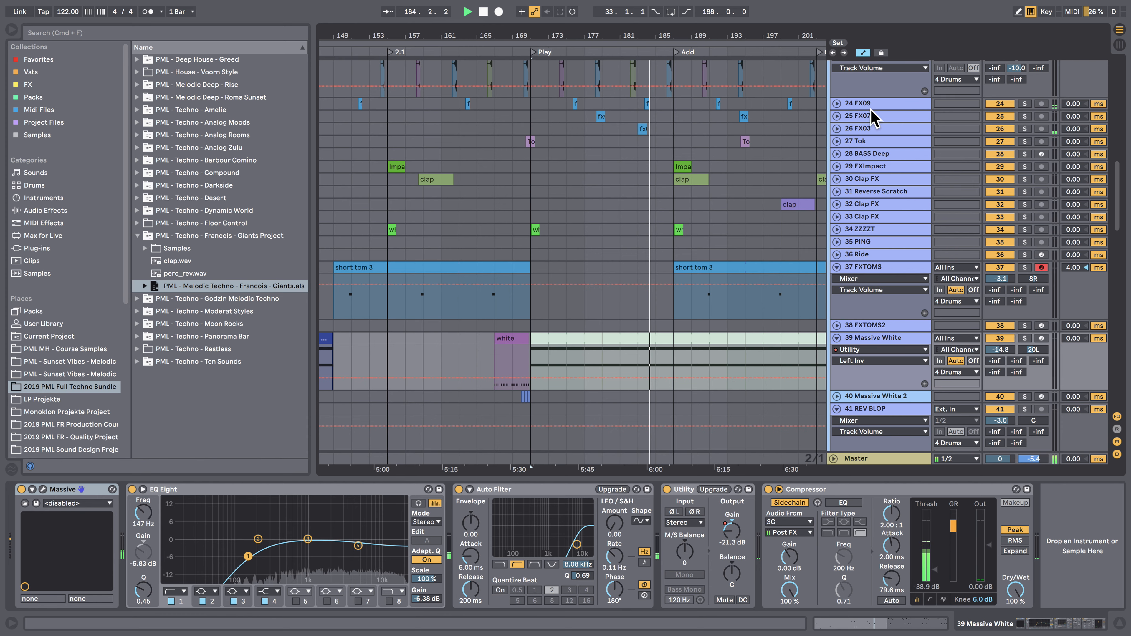
click(878, 349)
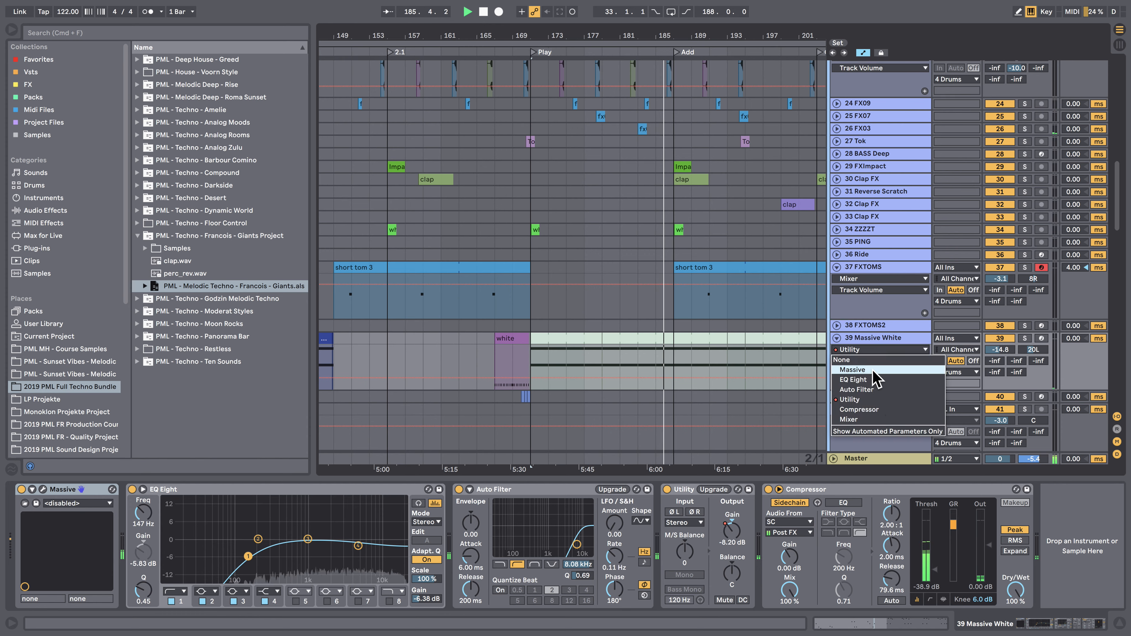
click(852, 370)
click(861, 350)
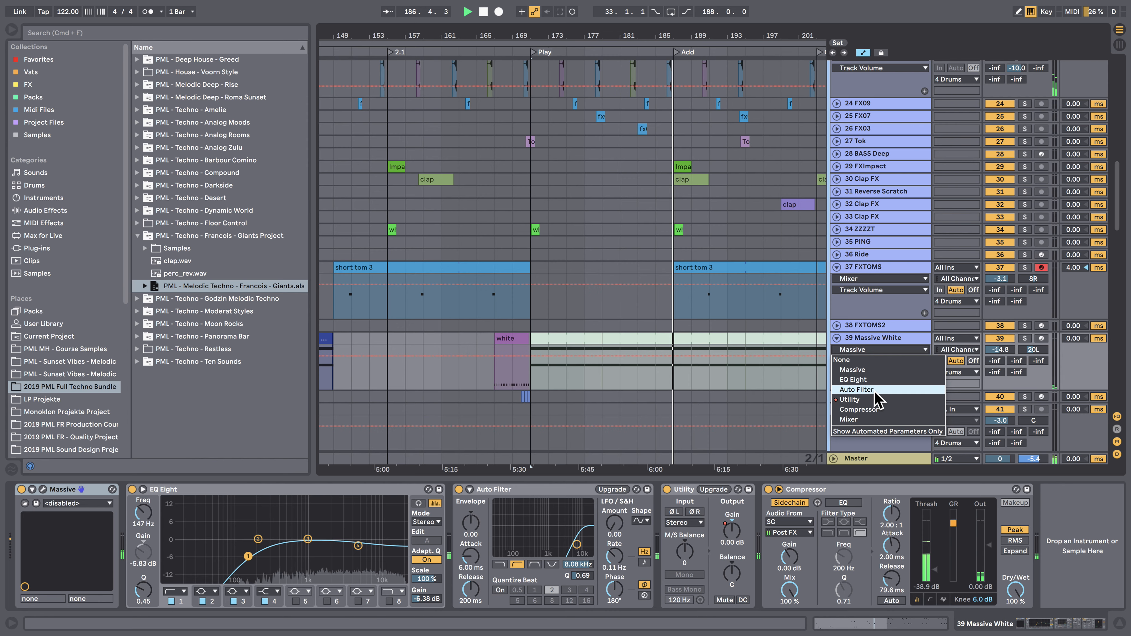
click(874, 401)
click(860, 368)
click(873, 429)
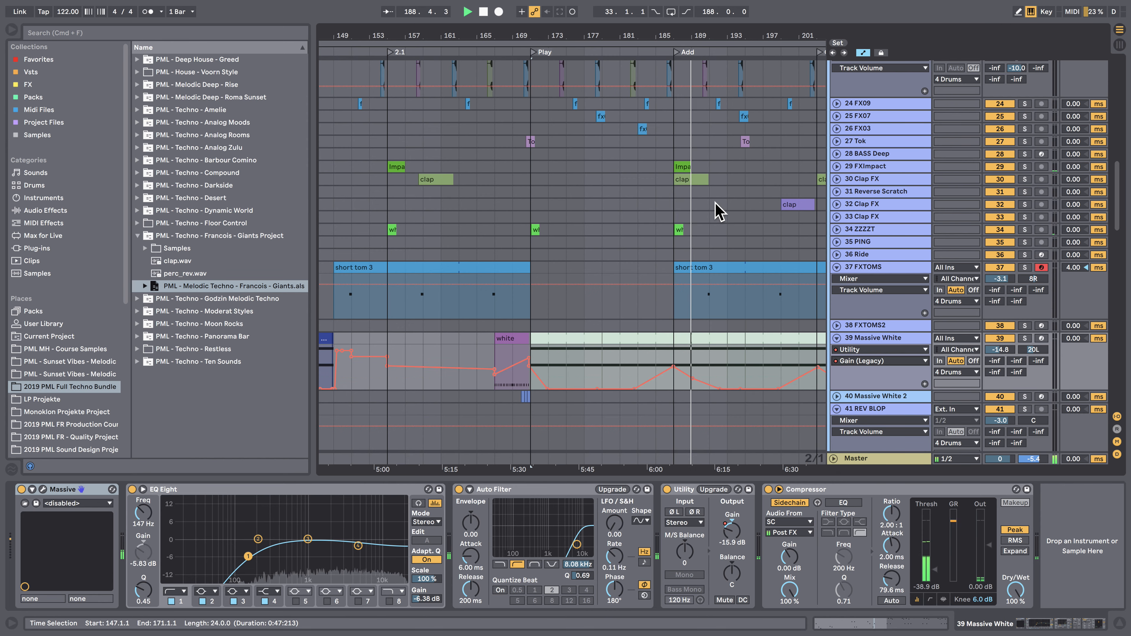
Expand the 24 FX09 track to view its audio clips across the Play, Add and Outro sections.
scroll(737, 252, down, 3)
scroll(737, 252, down, 1)
drag(719, 36, 511, 27)
scroll(626, 220, up, 10)
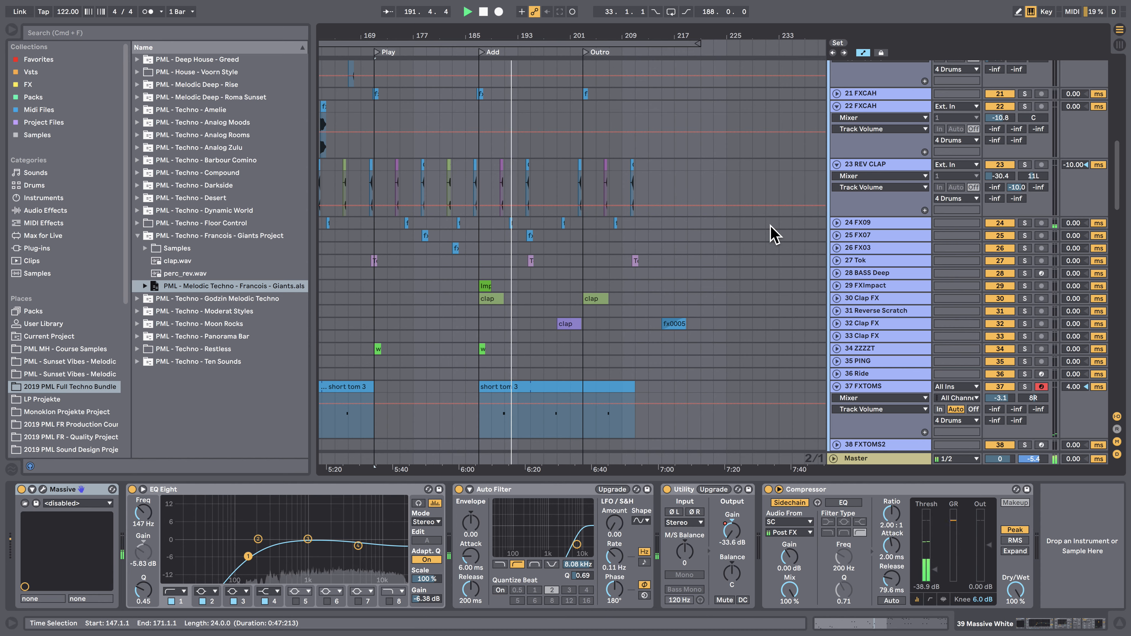
click(837, 222)
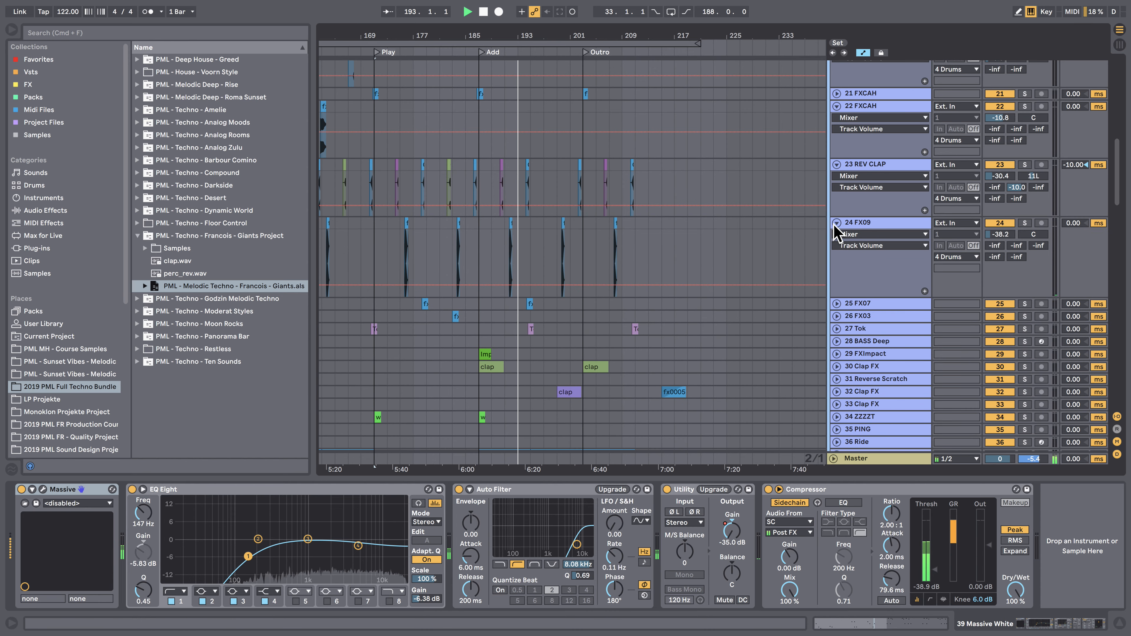
Fold the 4 Drums and 45 Track Group groups with the full arrangement in view.
scroll(586, 242, up, 15)
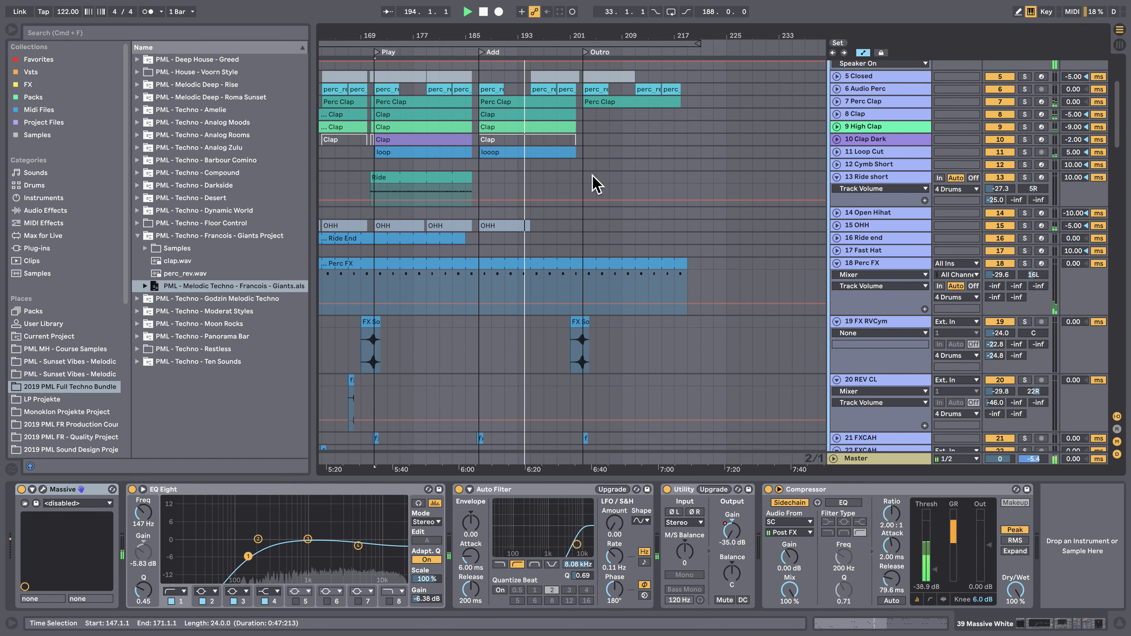
drag(608, 41, 739, 6)
scroll(818, 138, up, 4)
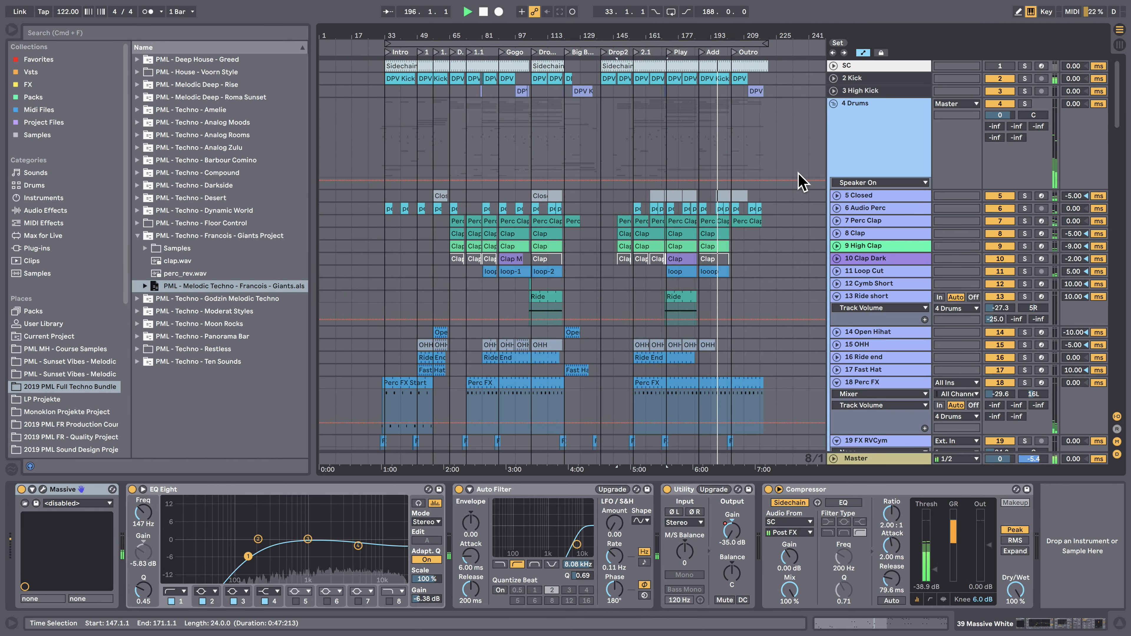
click(833, 104)
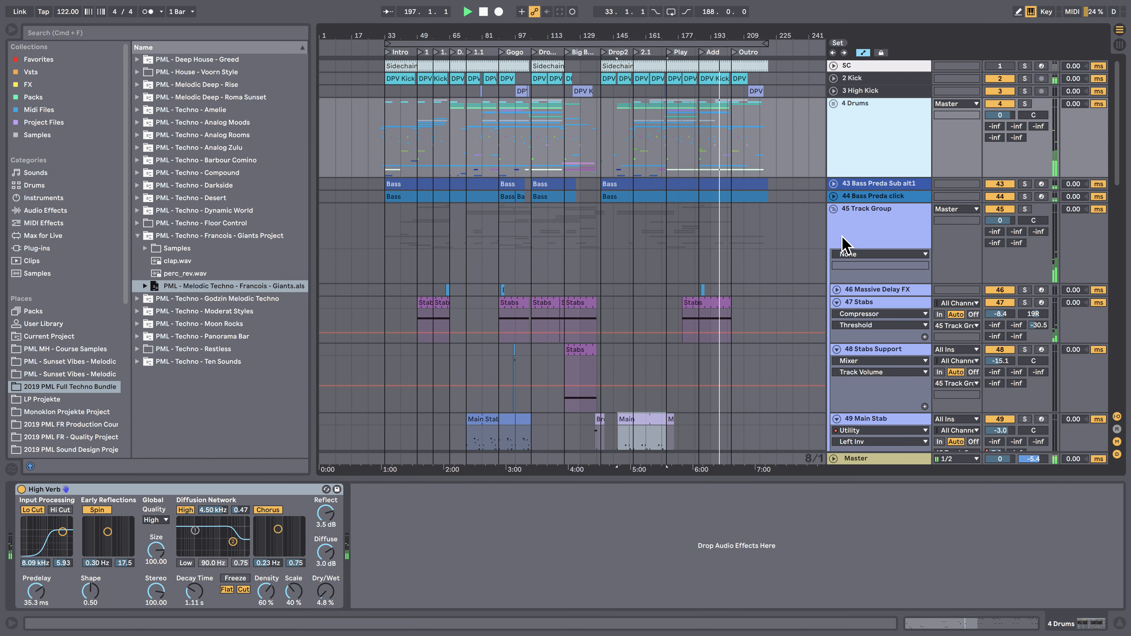
click(833, 209)
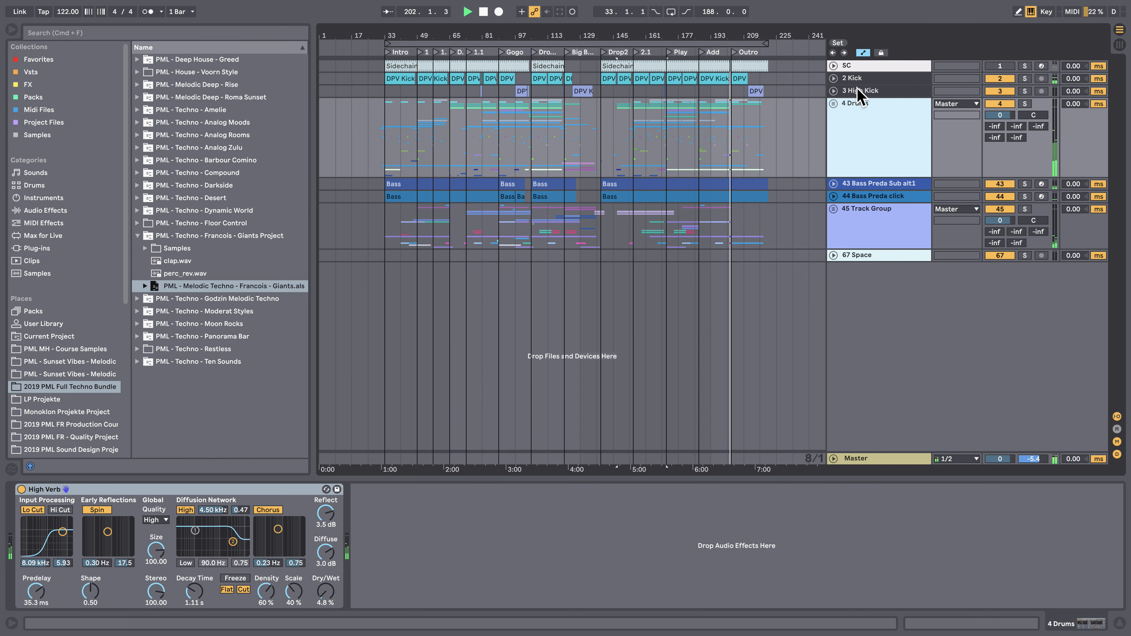
Unfold the 4 Drums group, inspect the MIDI notes of the last Perc FX clip, and return to its device chain.
click(833, 102)
scroll(823, 214, down, 5)
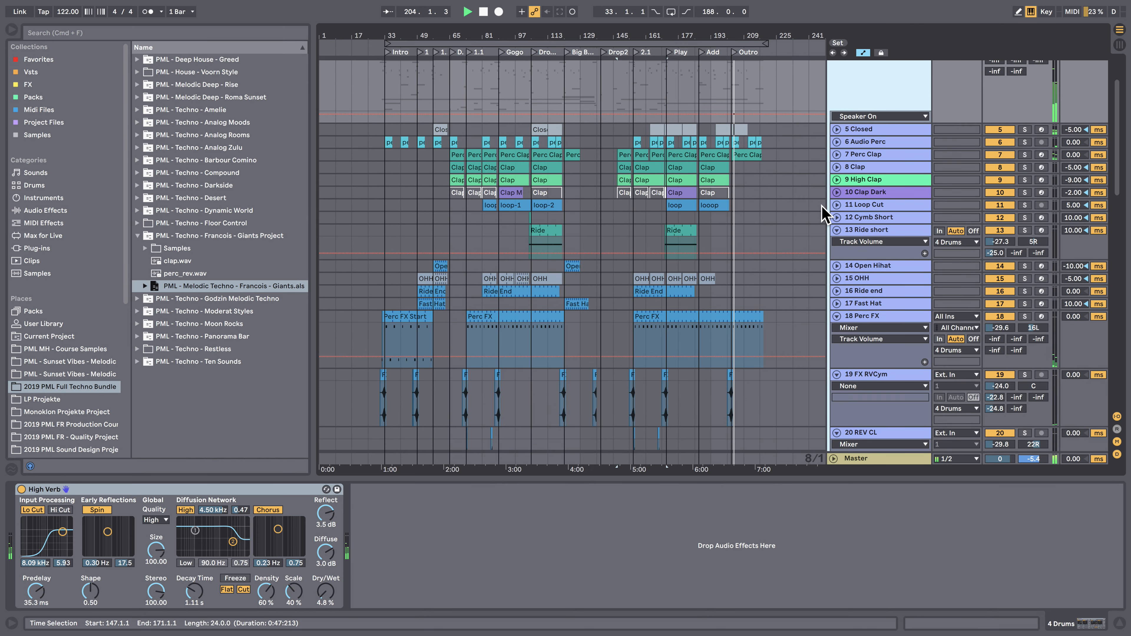
scroll(823, 214, down, 2)
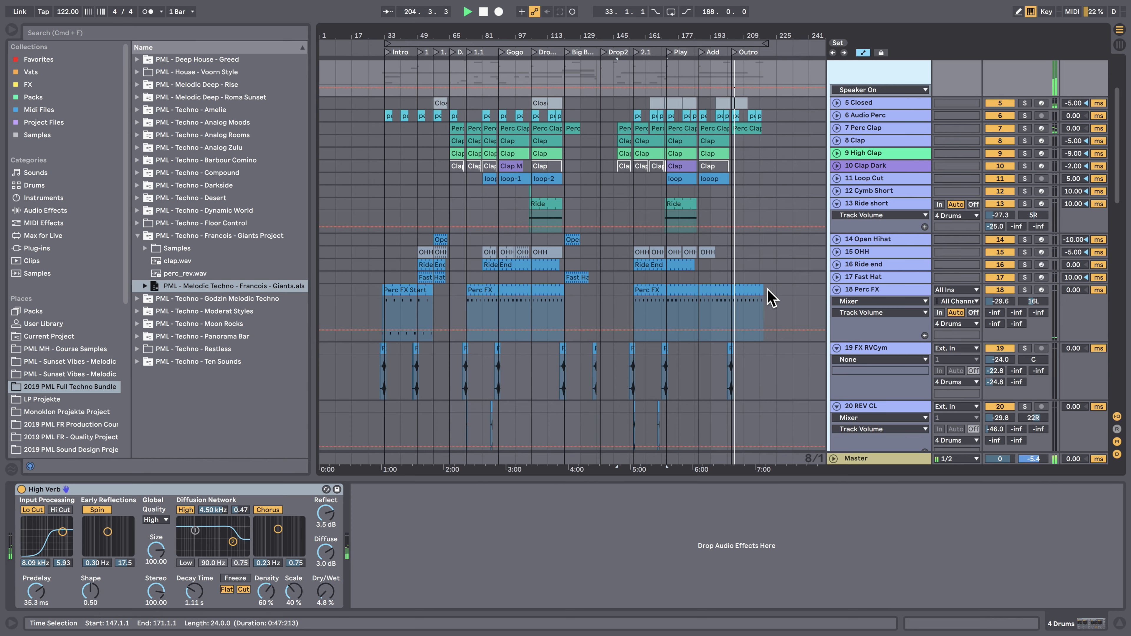
click(749, 292)
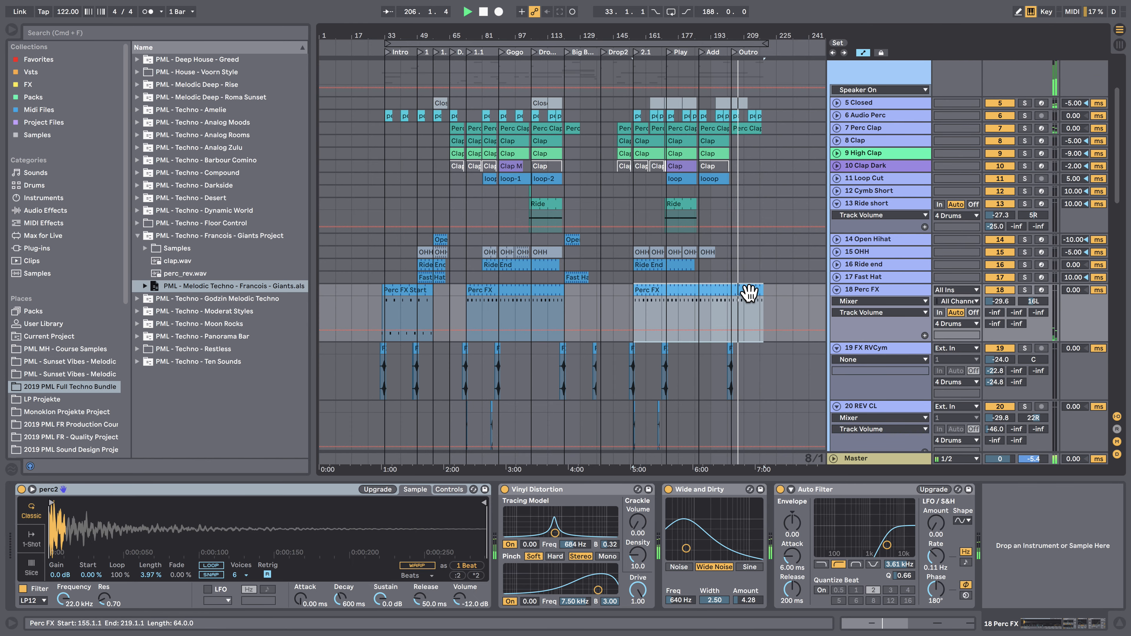
double_click(748, 292)
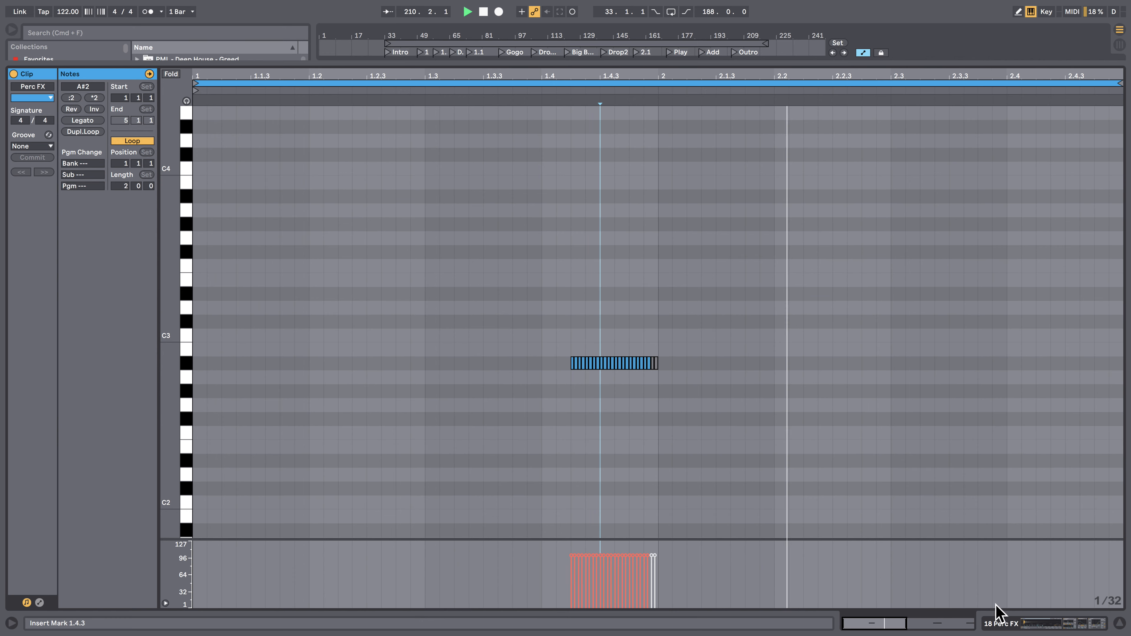
click(1005, 619)
Collapse the 18 Perc FX, 19 FX RVCym and 20 REV CL tracks in the 4 Drums group.
scroll(795, 260, up, 4)
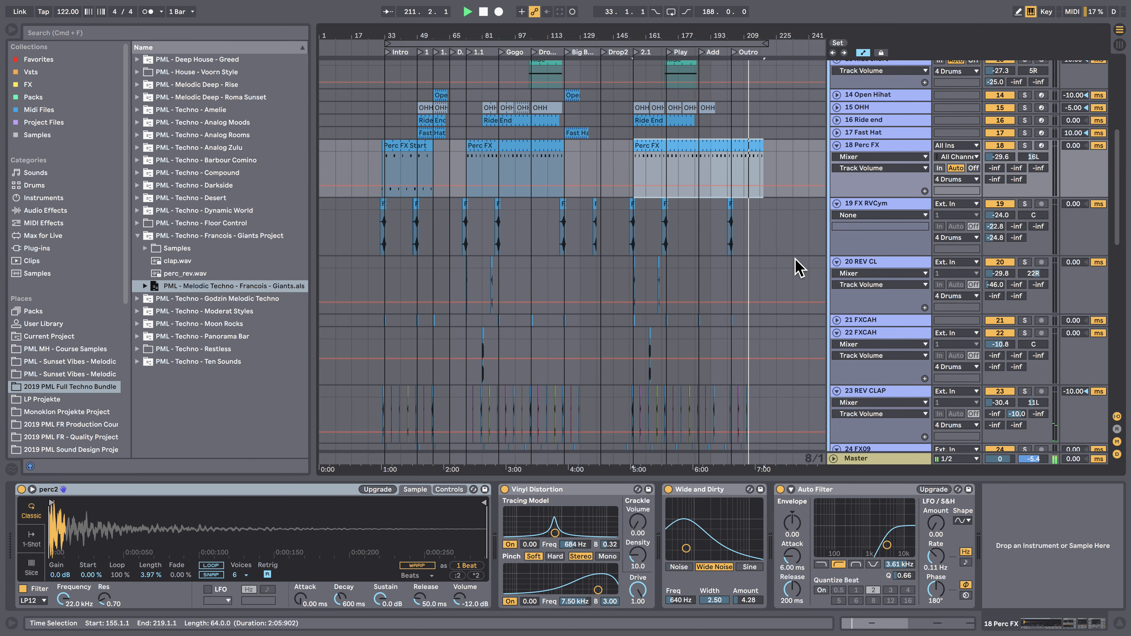
click(836, 159)
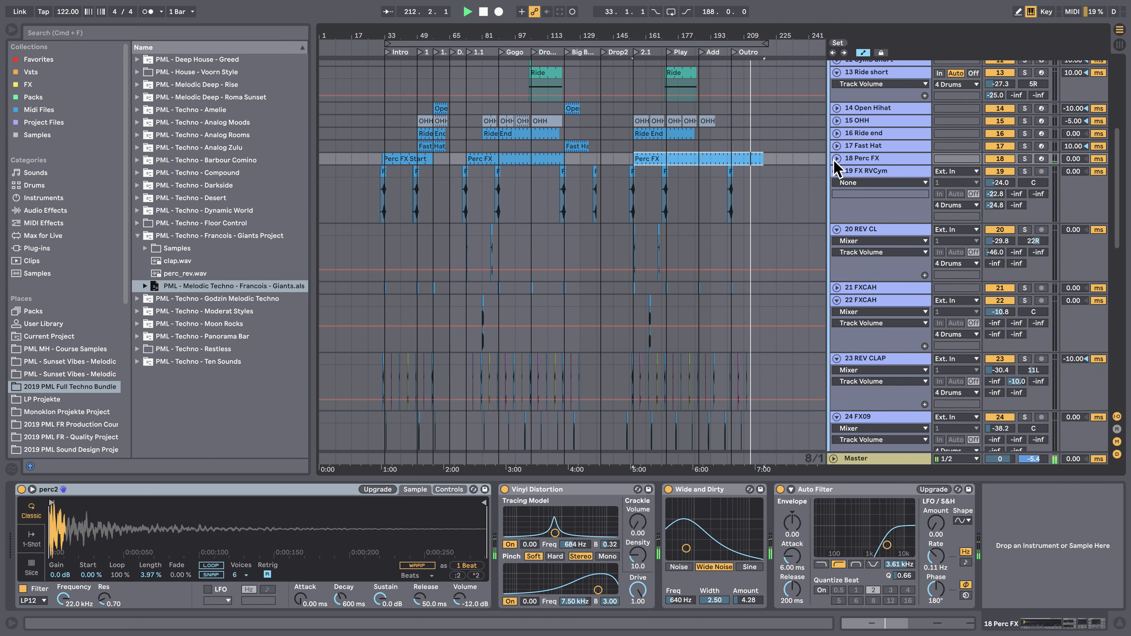
click(837, 171)
click(837, 184)
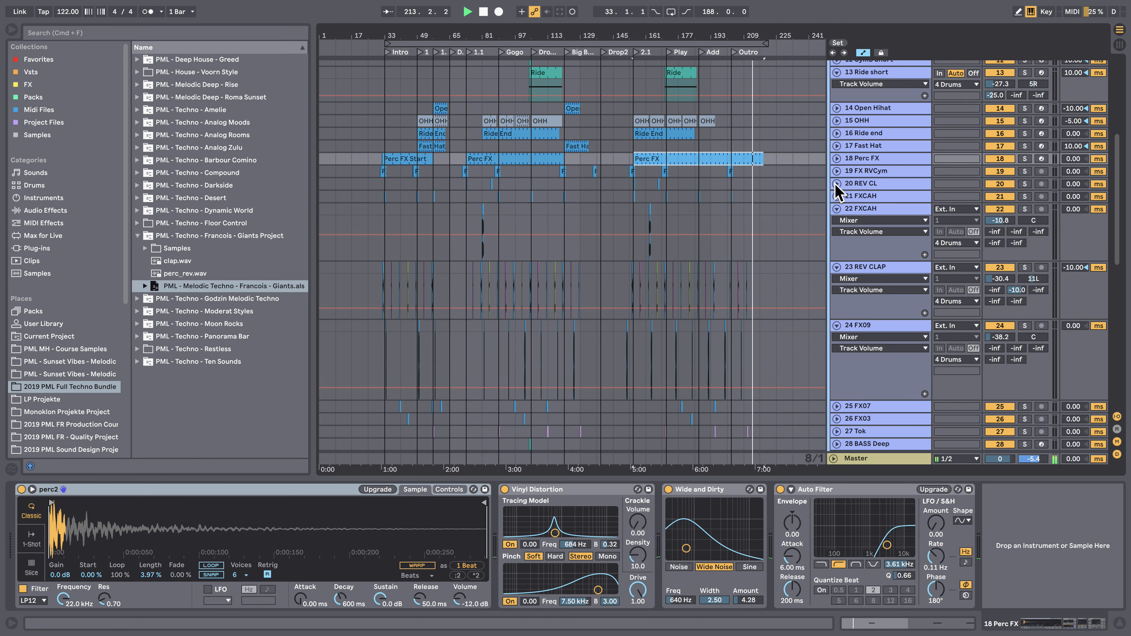
scroll(841, 250, up, 5)
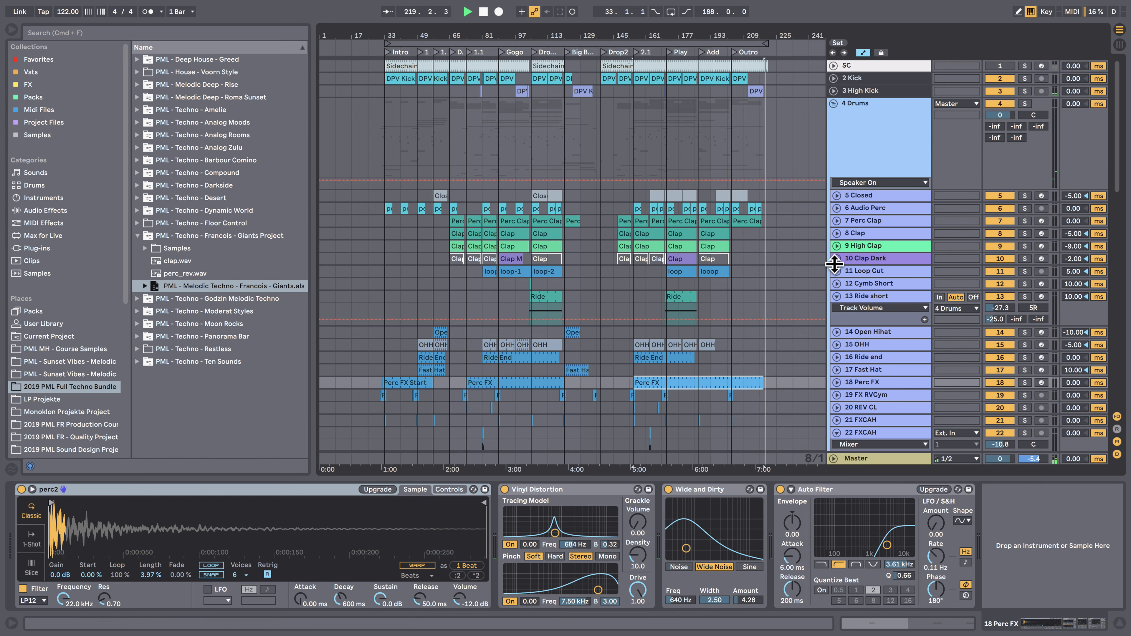
mouse_move(857, 4)
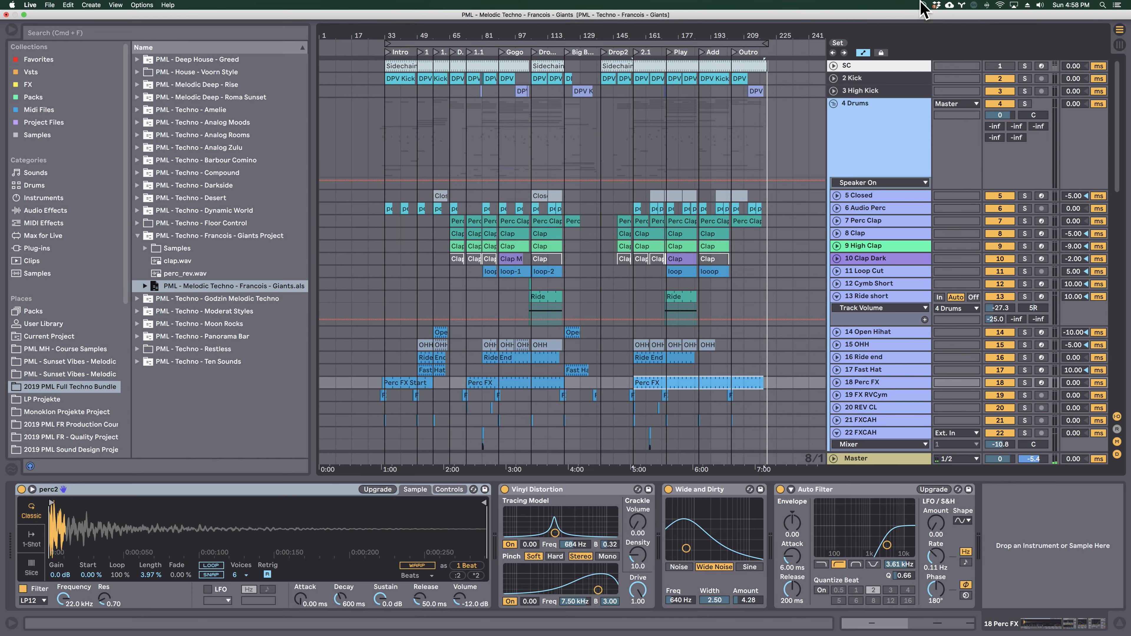